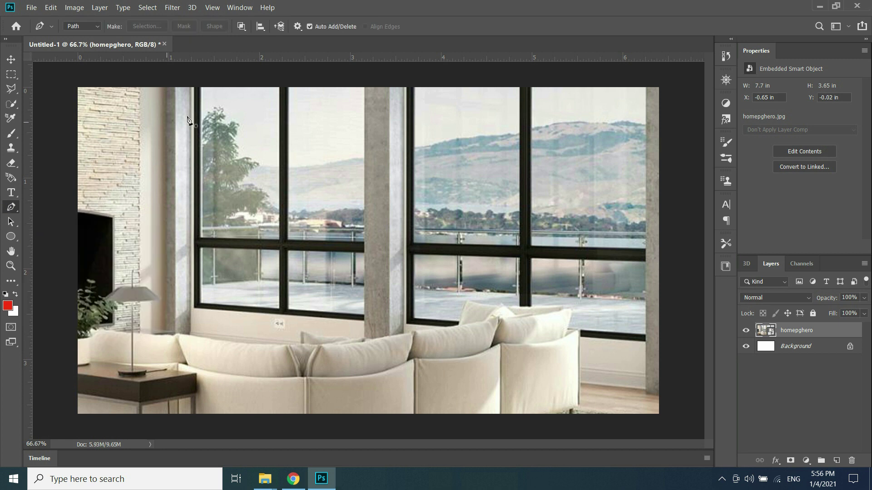
# Outline the leftmost upper window pane with a closed Pen path and make it a new selection with a 0-pixel feather
pyautogui.click(201, 87)
pyautogui.click(280, 87)
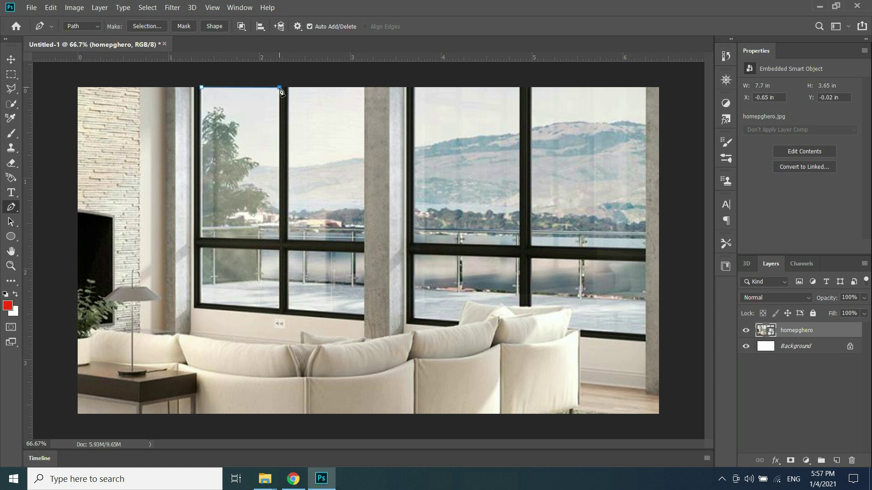
pyautogui.click(279, 240)
pyautogui.click(201, 237)
pyautogui.click(201, 88)
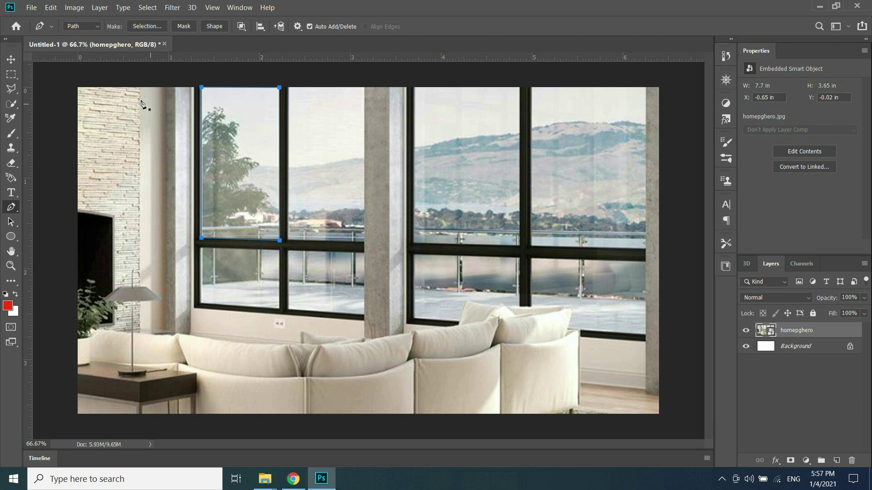
pyautogui.click(140, 27)
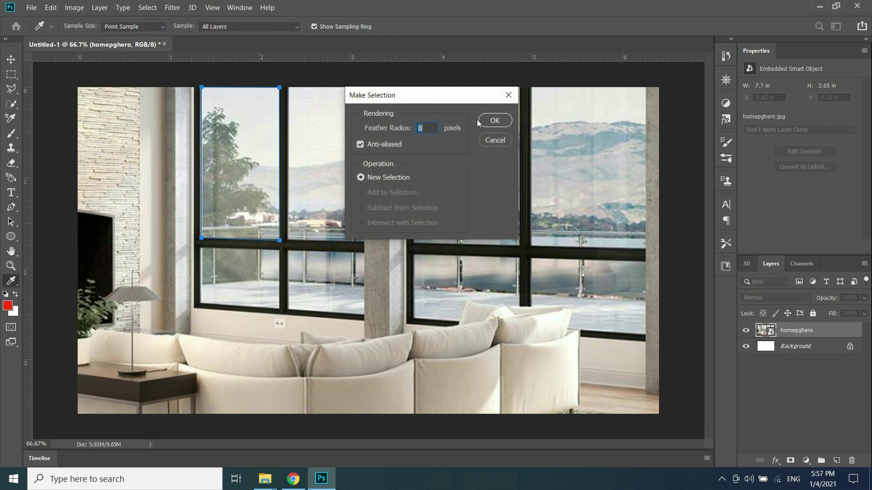
pyautogui.click(487, 121)
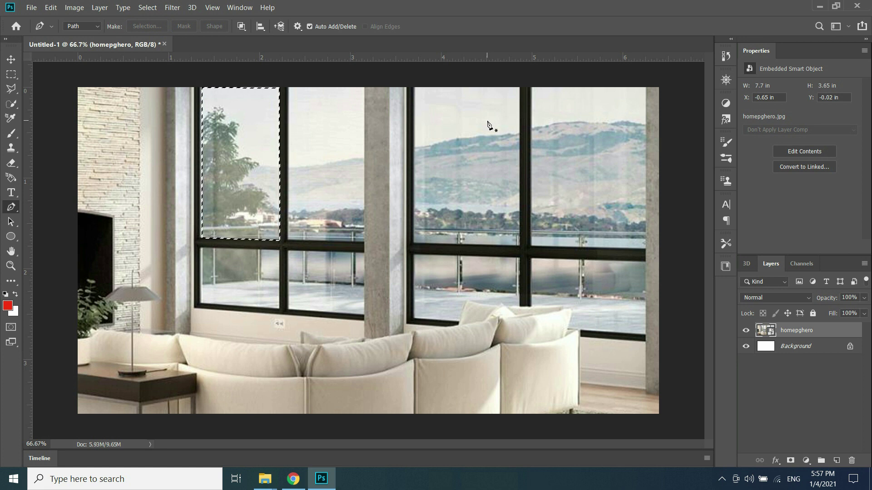
# Rasterize the homepghero layer and erase the selected leftmost upper window pane from it, clearing the selection
pyautogui.press('Delete')
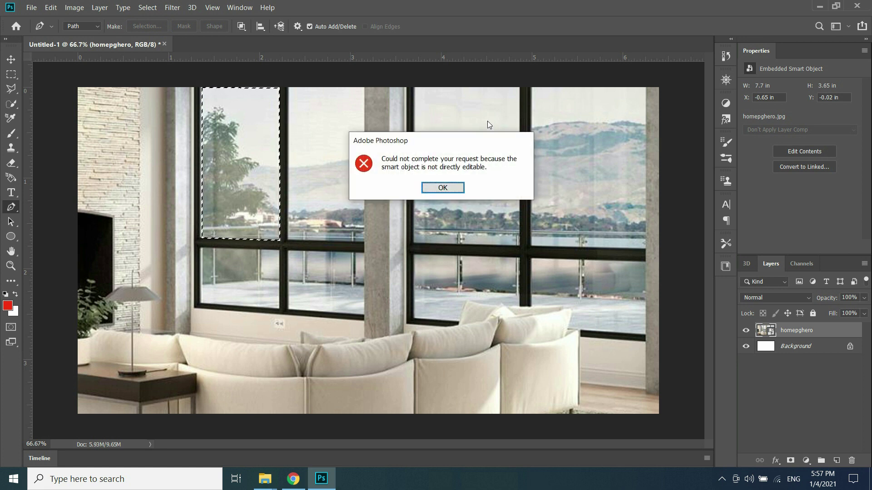
pyautogui.click(443, 189)
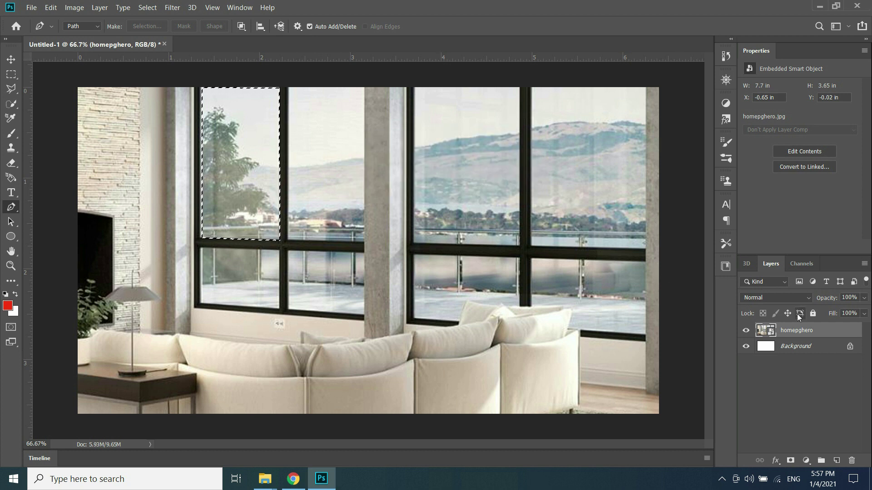
pyautogui.rightClick(802, 331)
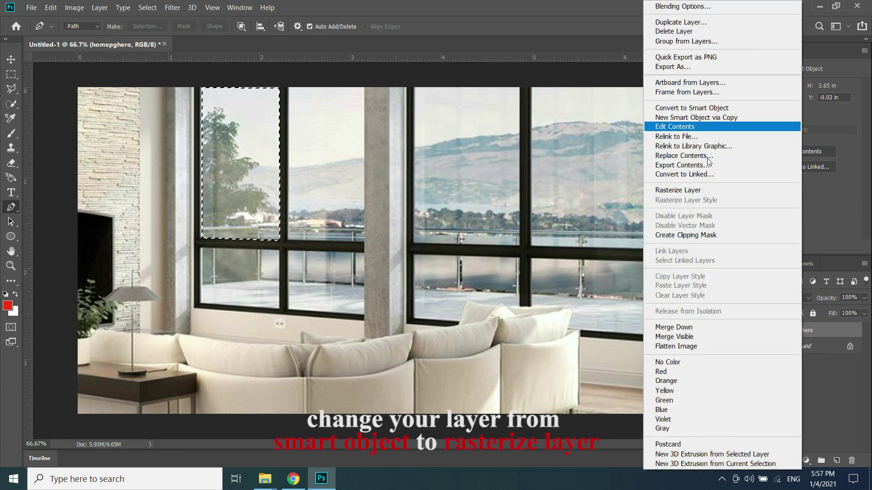
pyautogui.click(688, 191)
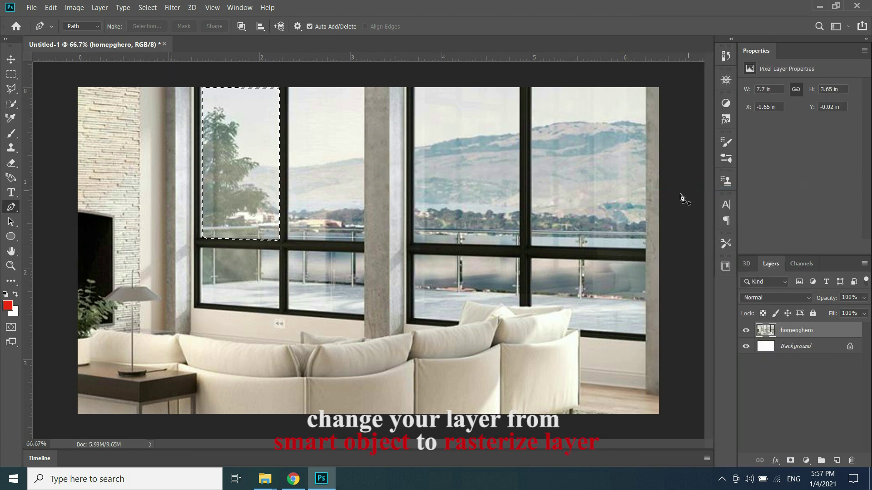
pyautogui.press('Delete')
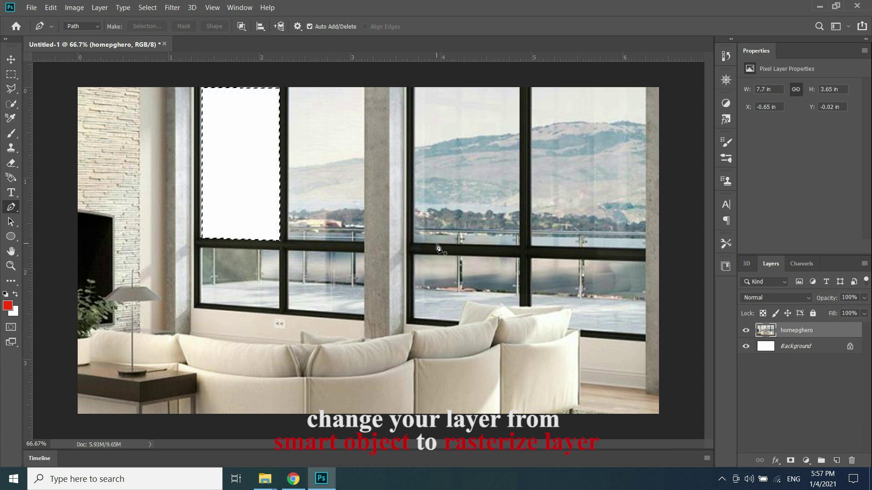
pyautogui.click(143, 10)
pyautogui.click(159, 28)
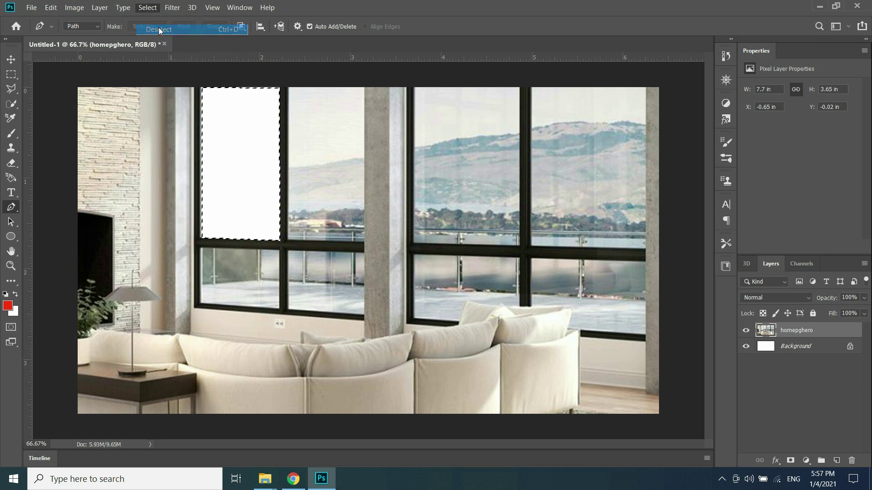
# Cut out the leftmost lower window pane using a closed Pen path made into a 0-pixel-feather selection, and deselect
pyautogui.click(201, 248)
pyautogui.click(280, 250)
pyautogui.click(279, 310)
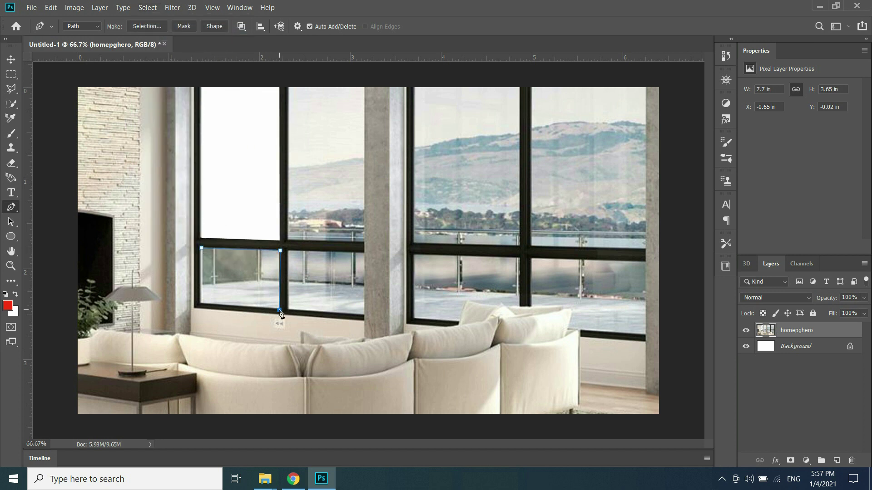
pyautogui.click(201, 303)
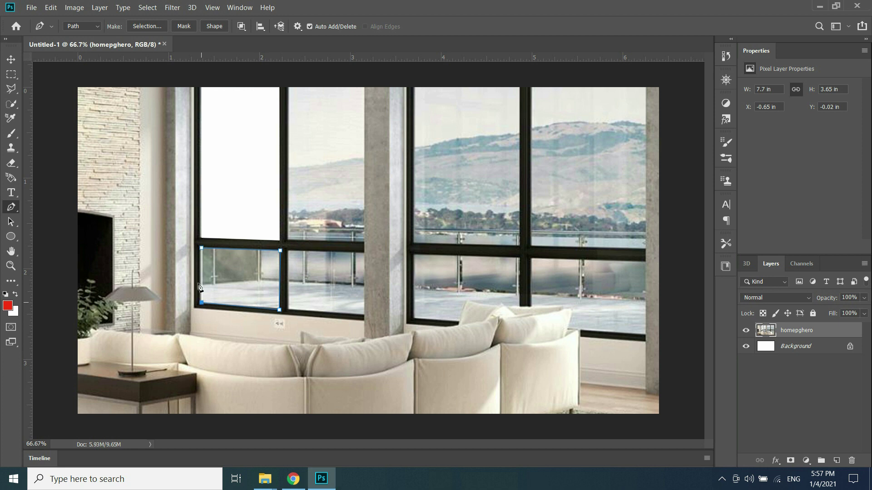
pyautogui.click(202, 249)
pyautogui.click(137, 26)
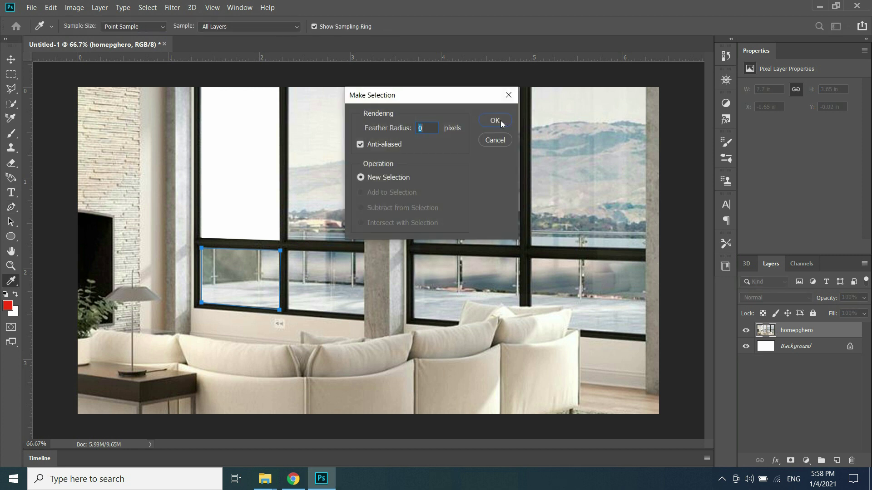
pyautogui.click(502, 121)
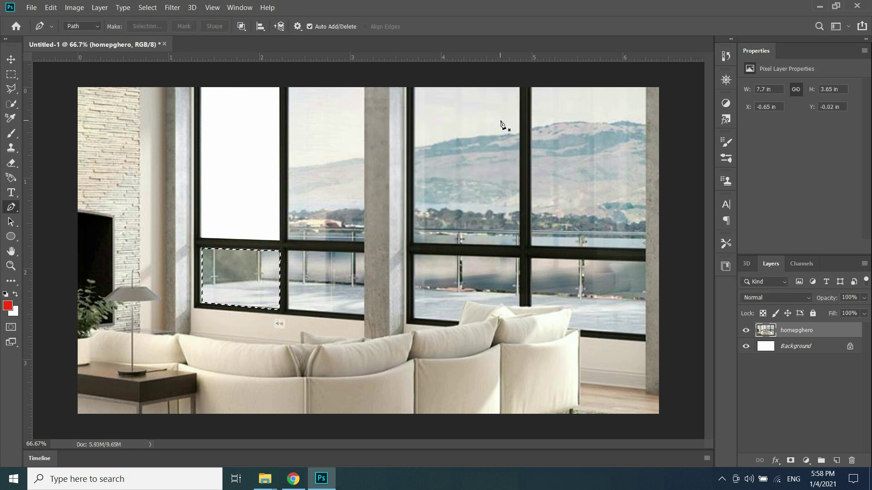
pyautogui.press('Delete')
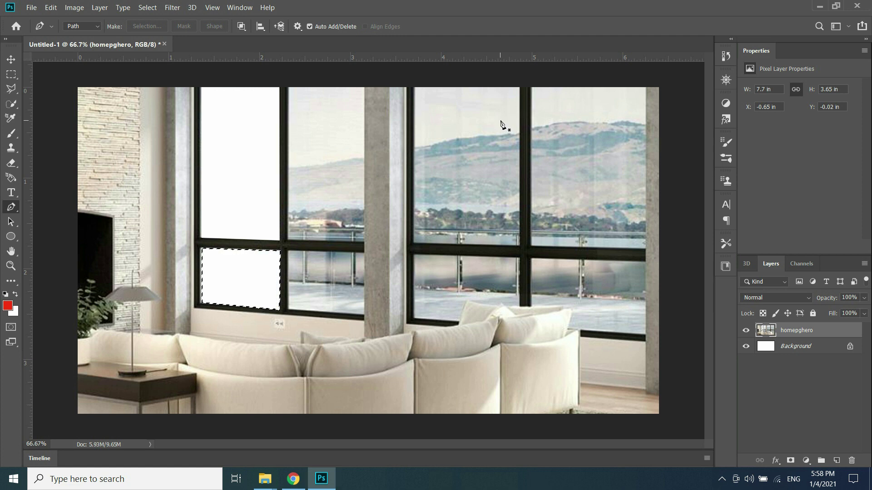
pyautogui.click(153, 9)
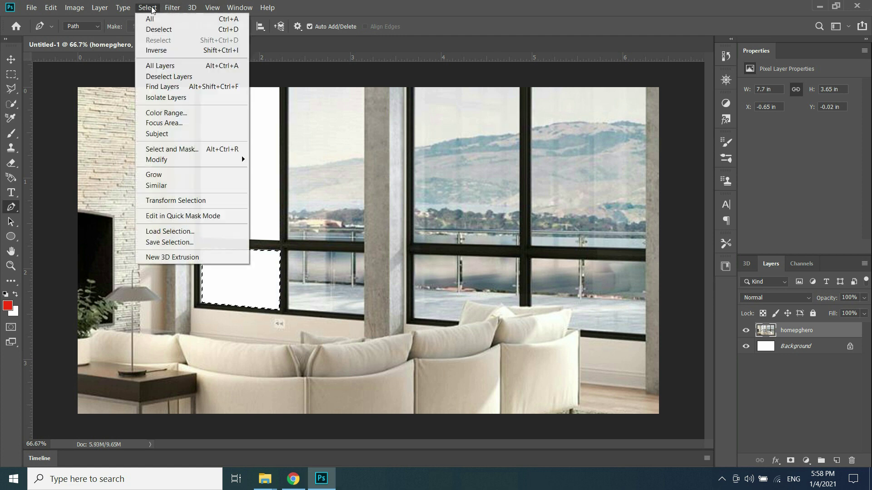
pyautogui.click(157, 30)
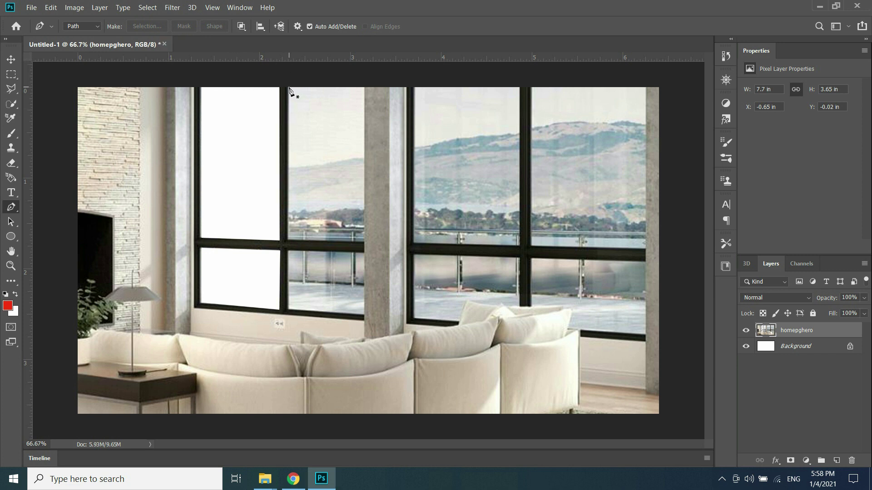
# Cut out the second upper window pane, just left of the central concrete column, using a Pen path selection with 0-pixel feather, and deselect
pyautogui.click(364, 86)
pyautogui.click(363, 242)
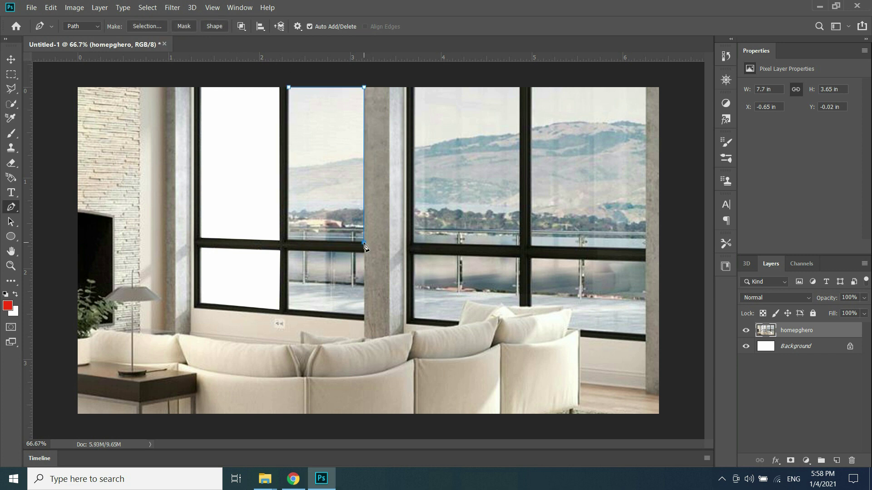
pyautogui.click(288, 241)
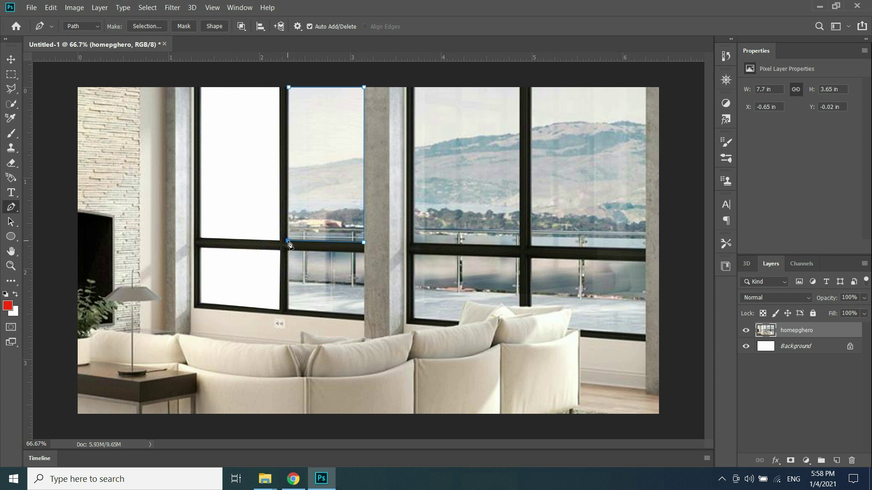
pyautogui.click(288, 88)
pyautogui.click(157, 26)
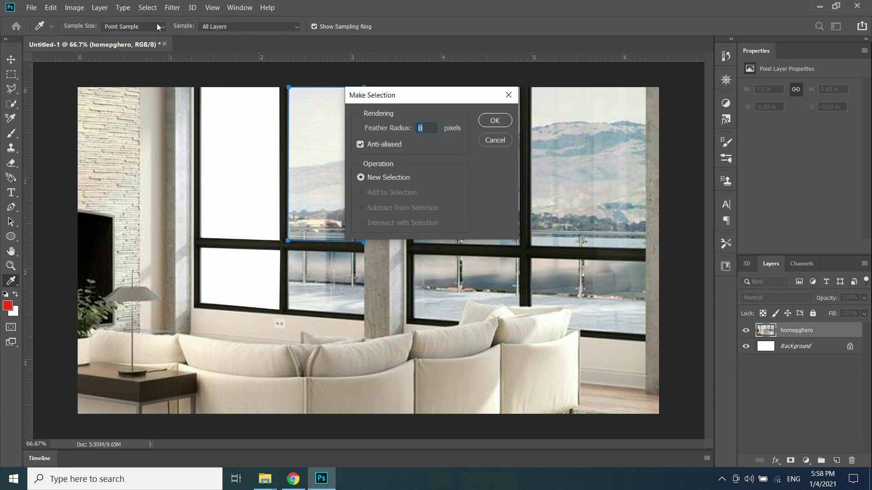
pyautogui.click(493, 120)
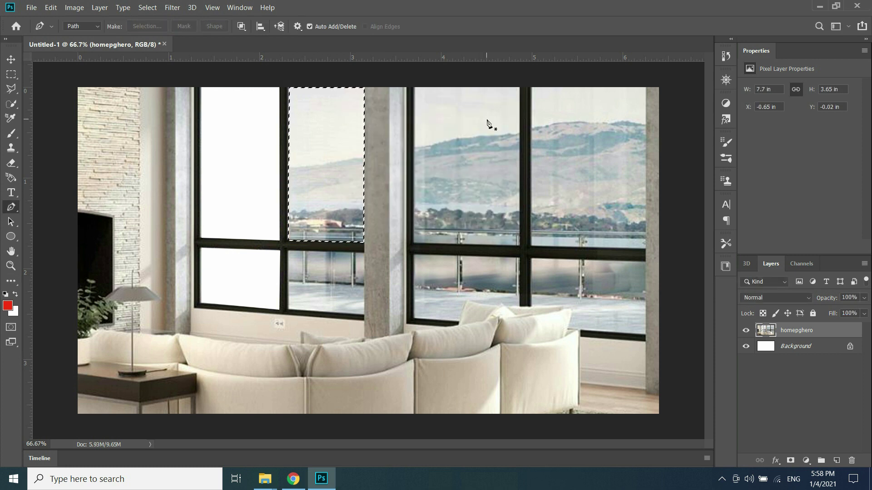
pyautogui.press('Delete')
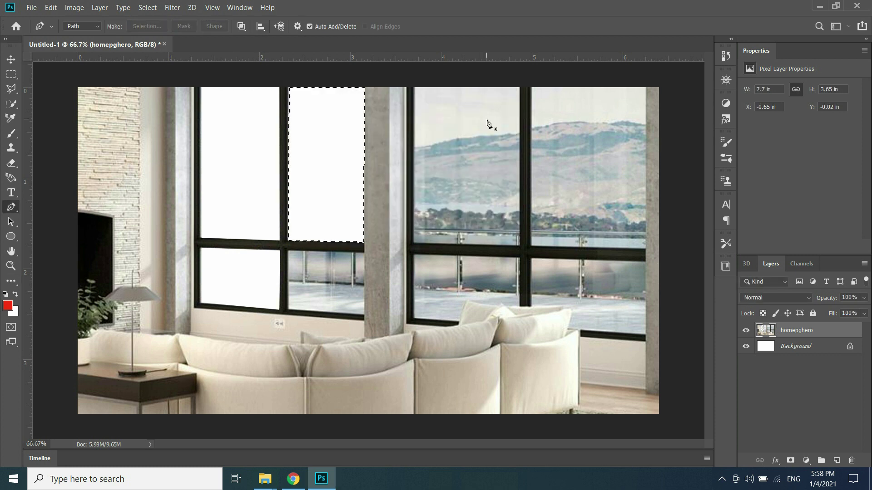
pyautogui.click(148, 8)
pyautogui.click(156, 30)
# Cut out the second lower window pane, just left of the central concrete column, using a Pen path selection with 0-pixel feather, and deselect
pyautogui.click(288, 251)
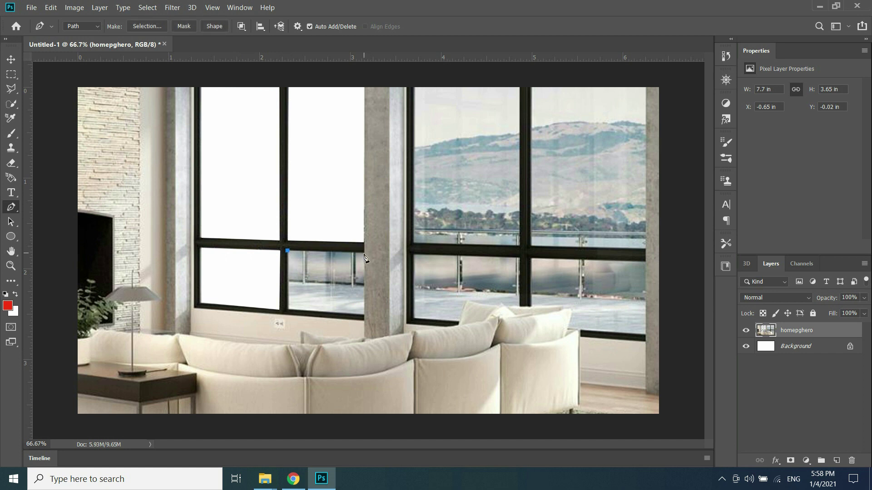
pyautogui.click(362, 252)
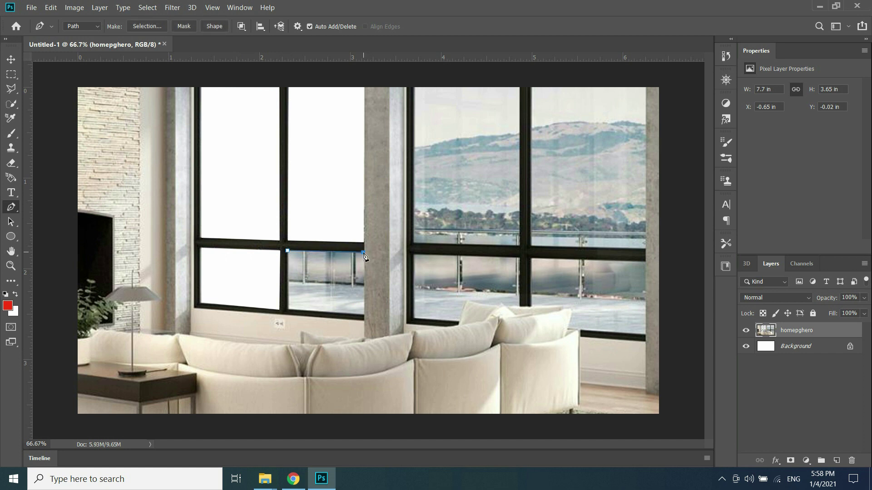
pyautogui.click(364, 315)
pyautogui.click(288, 310)
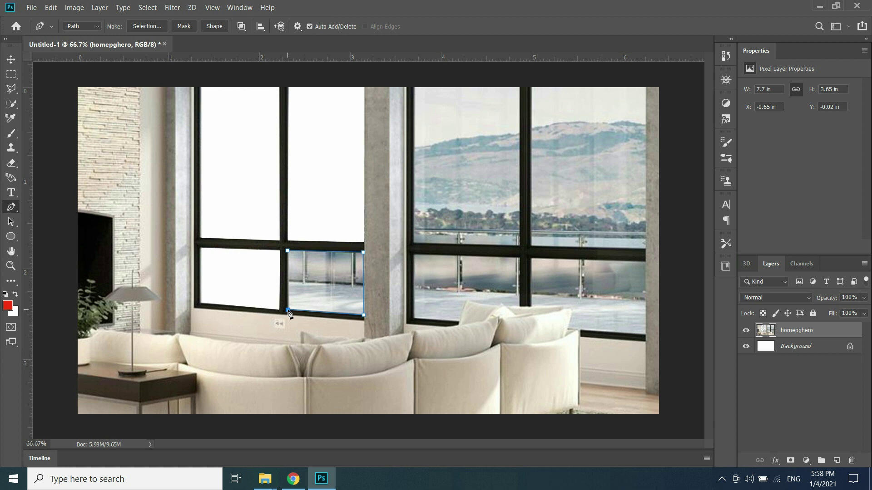
pyautogui.click(287, 252)
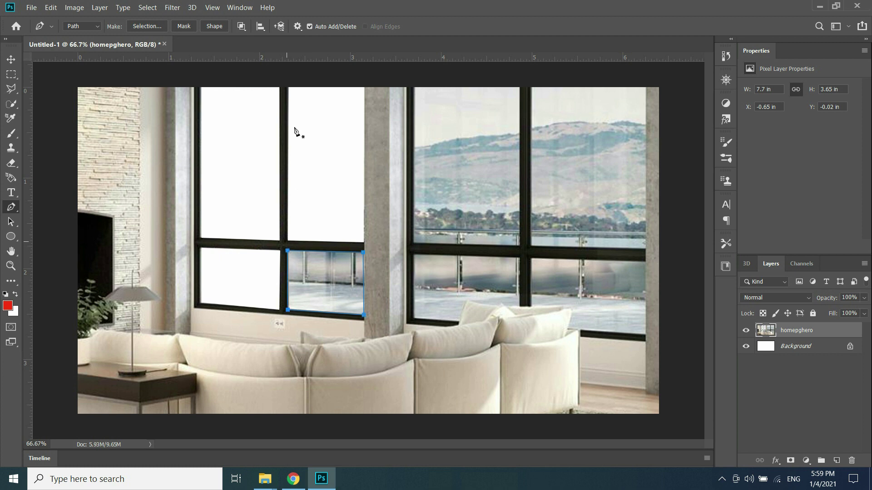
pyautogui.click(151, 25)
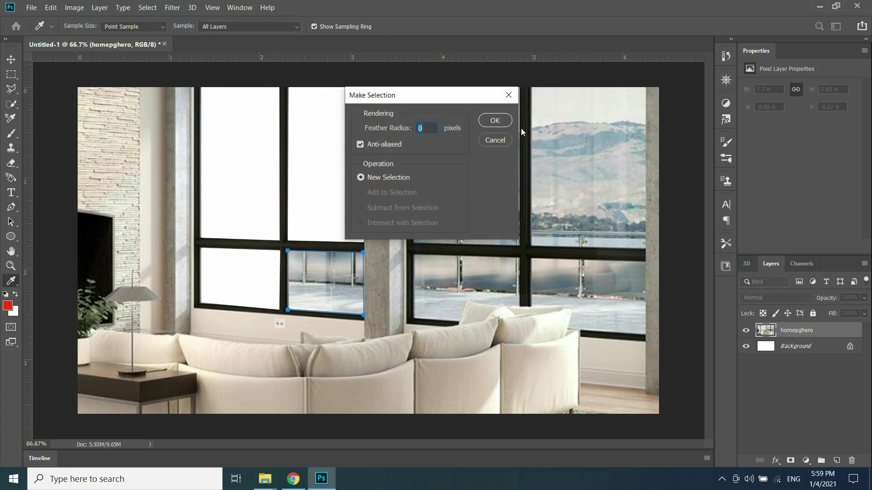
pyautogui.click(503, 122)
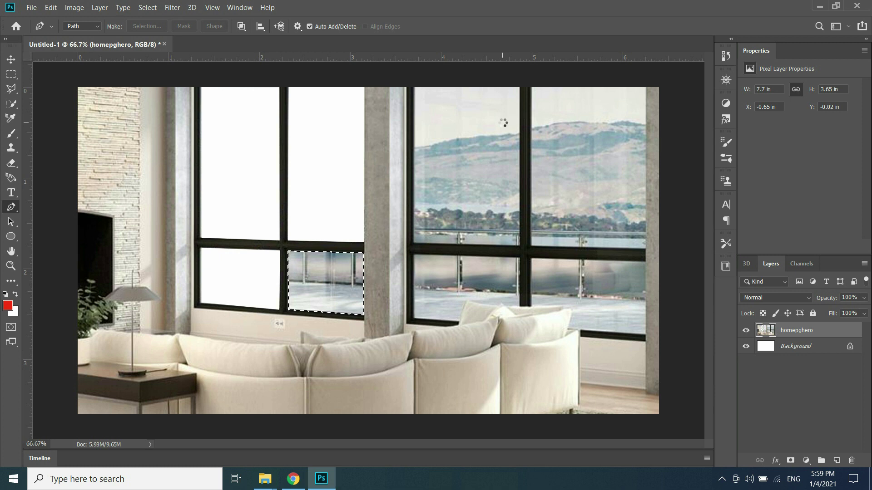
pyautogui.press('Delete')
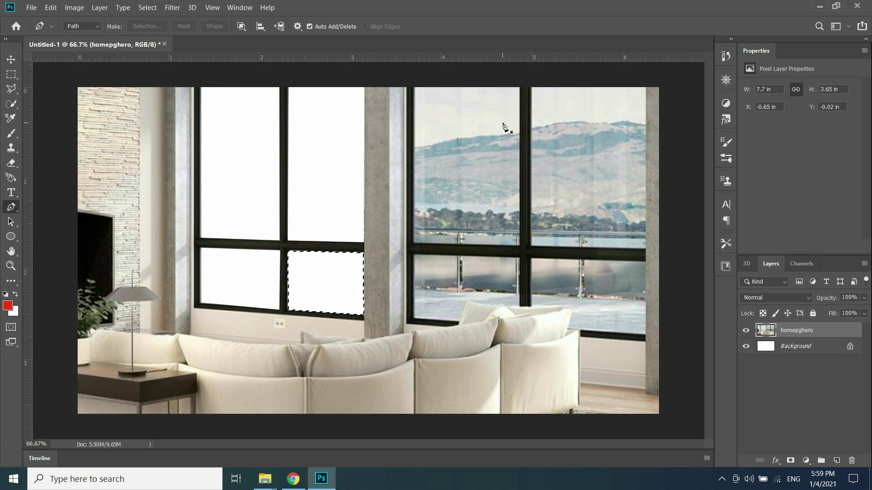
pyautogui.click(148, 7)
pyautogui.click(157, 30)
# Cut out the upper window pane just right of the central concrete column using a Pen path selection with 0-pixel feather, and deselect
pyautogui.click(413, 87)
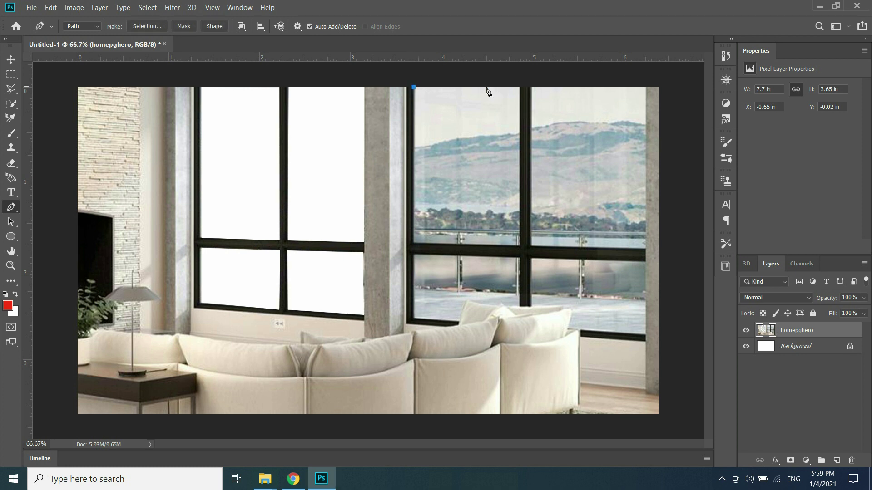
pyautogui.click(519, 87)
pyautogui.click(520, 247)
pyautogui.click(413, 243)
pyautogui.click(413, 87)
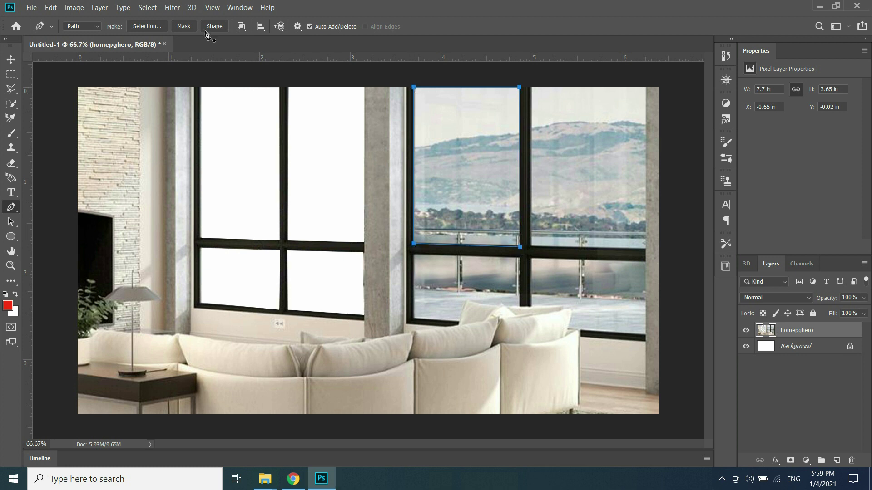
pyautogui.click(149, 23)
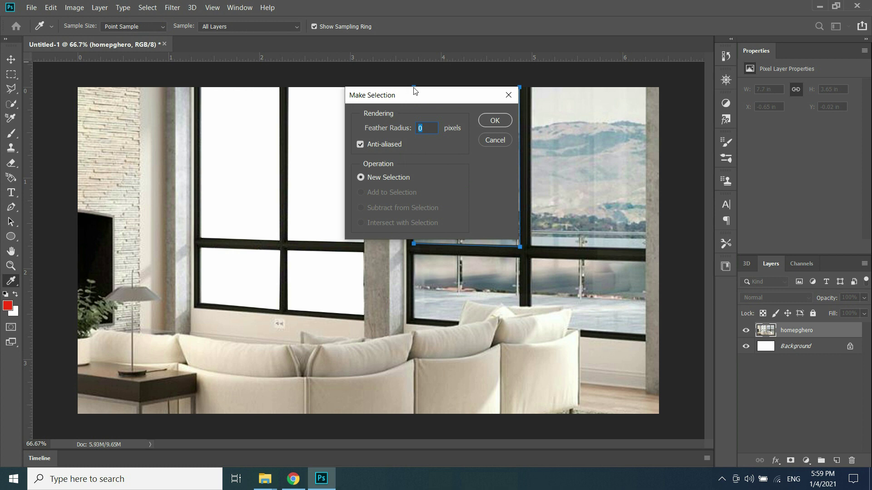
pyautogui.click(488, 120)
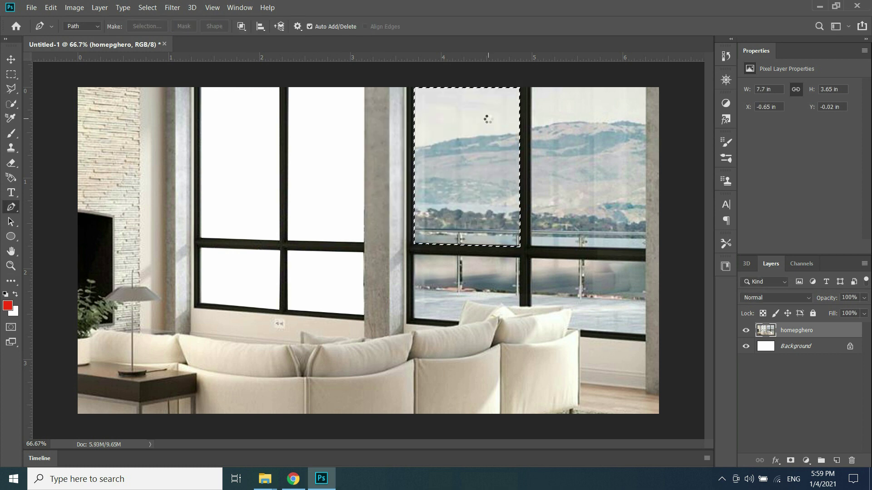
pyautogui.press('Delete')
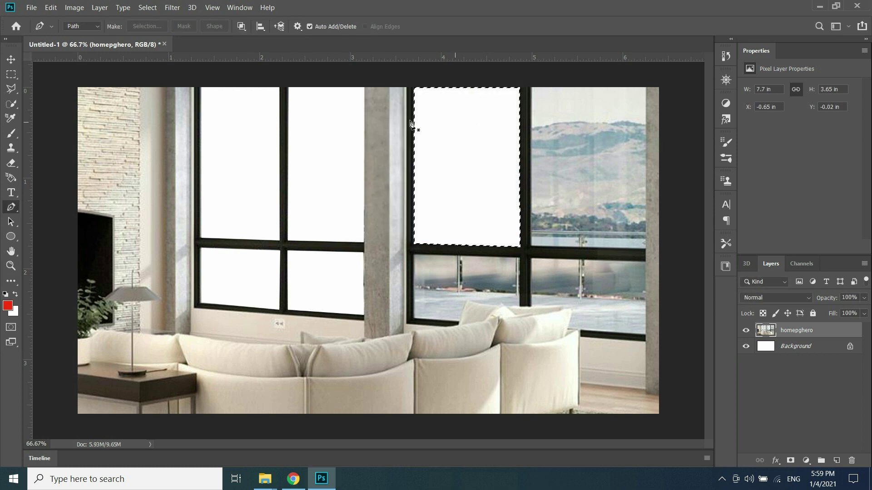
pyautogui.click(143, 7)
pyautogui.click(151, 29)
# Cut out the rightmost upper window pane using a closed Pen path selection with 0-pixel feather, and deselect
pyautogui.click(531, 87)
pyautogui.click(645, 87)
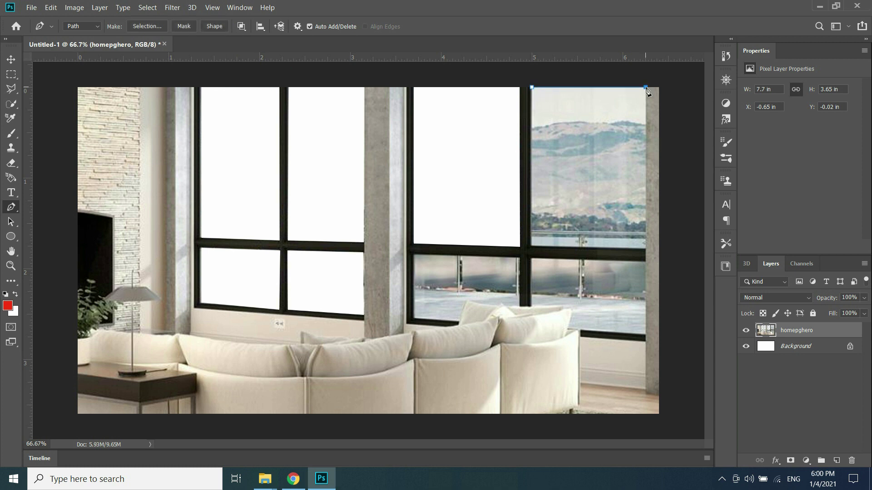
pyautogui.click(645, 249)
pyautogui.click(530, 246)
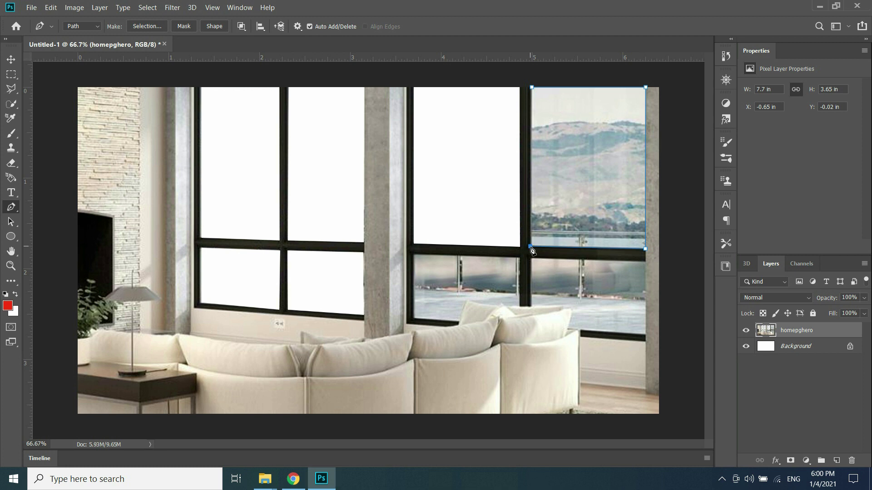
pyautogui.click(531, 88)
pyautogui.click(147, 26)
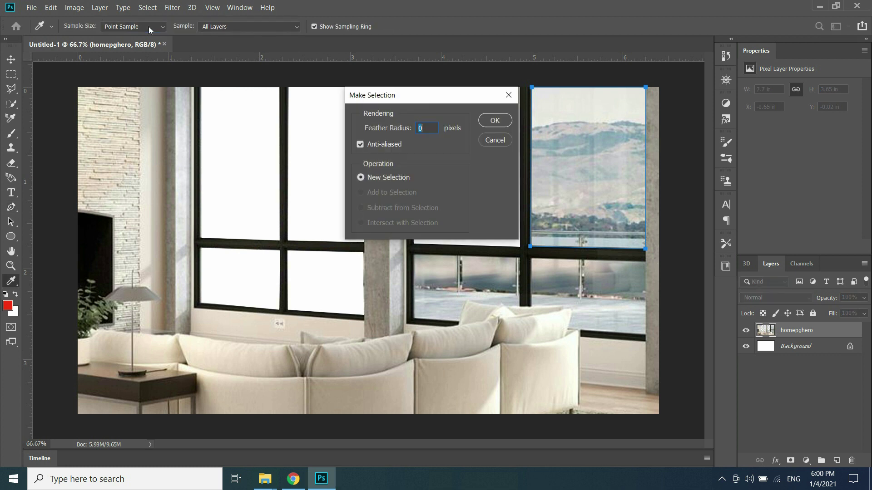
pyautogui.click(496, 119)
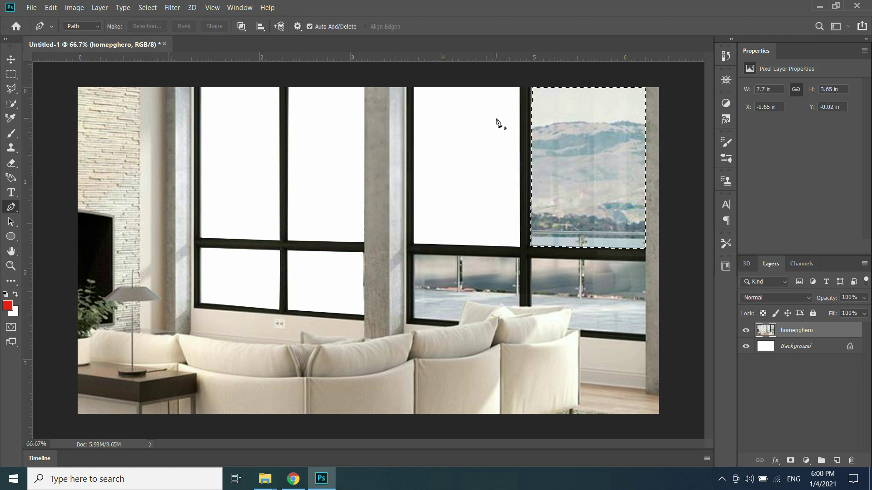
pyautogui.press('Delete')
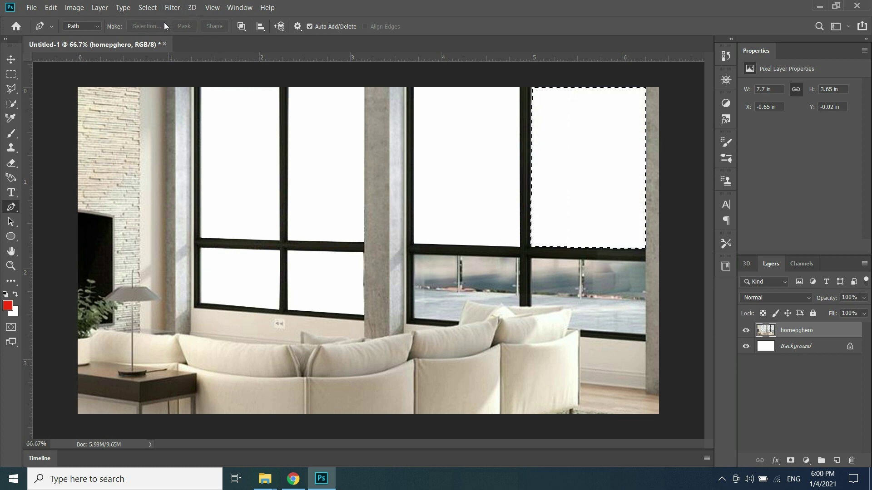
pyautogui.click(142, 8)
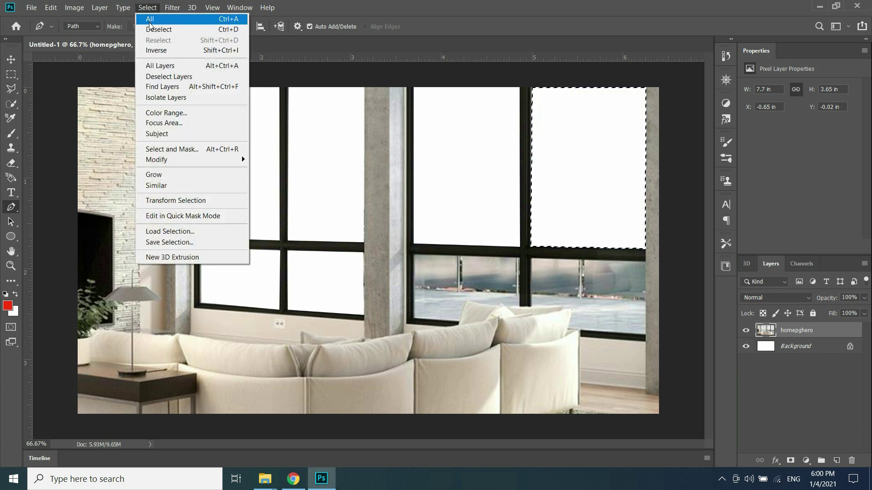
pyautogui.click(149, 28)
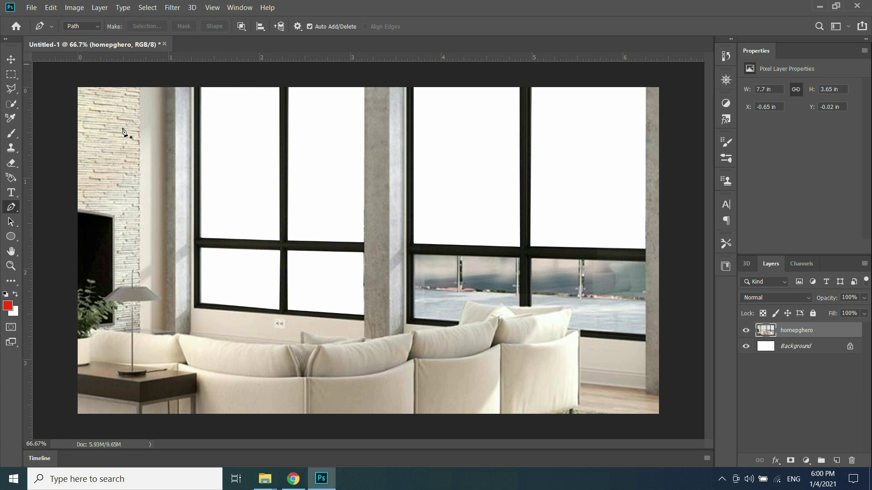
# Trace a closed Pen path around the lower window pane just right of the central concrete column, following the cushion edges with curves
pyautogui.click(11, 266)
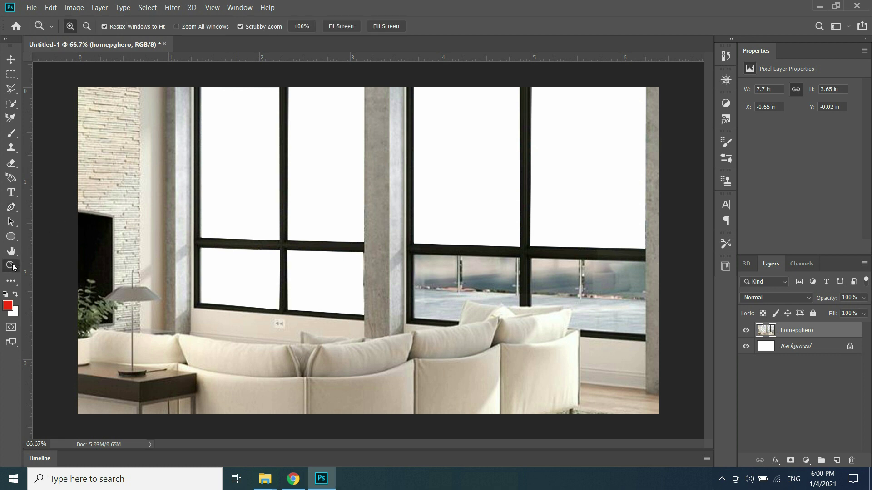
pyautogui.click(253, 269)
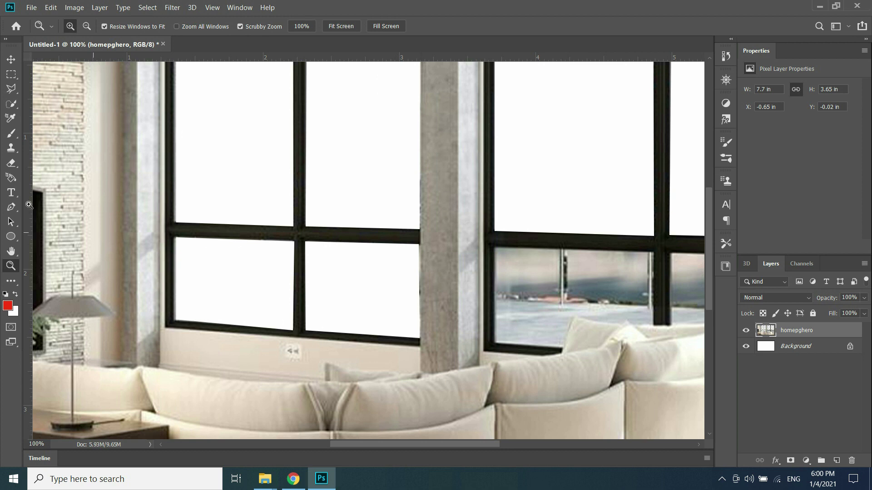
pyautogui.click(12, 210)
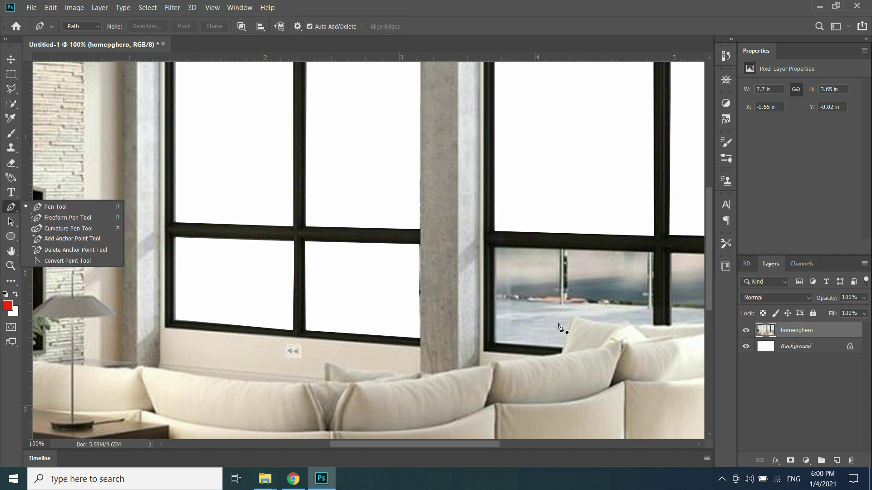
pyautogui.click(562, 349)
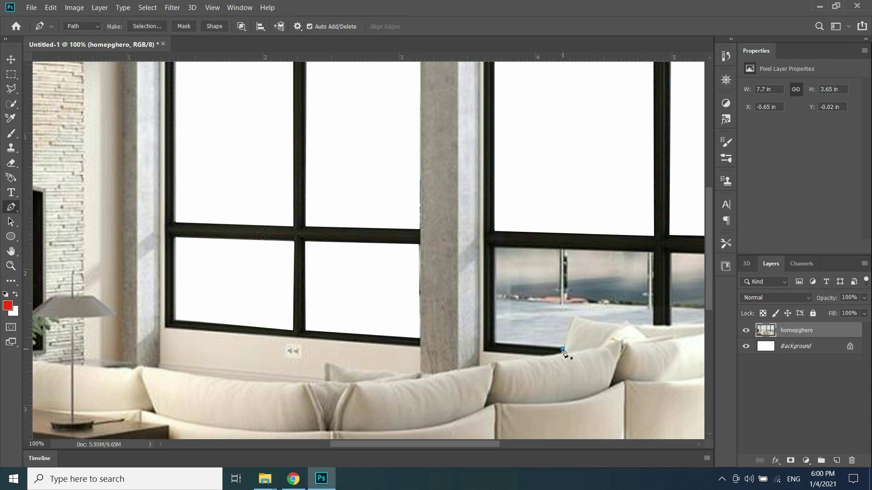
pyautogui.click(494, 344)
pyautogui.click(494, 248)
pyautogui.click(653, 326)
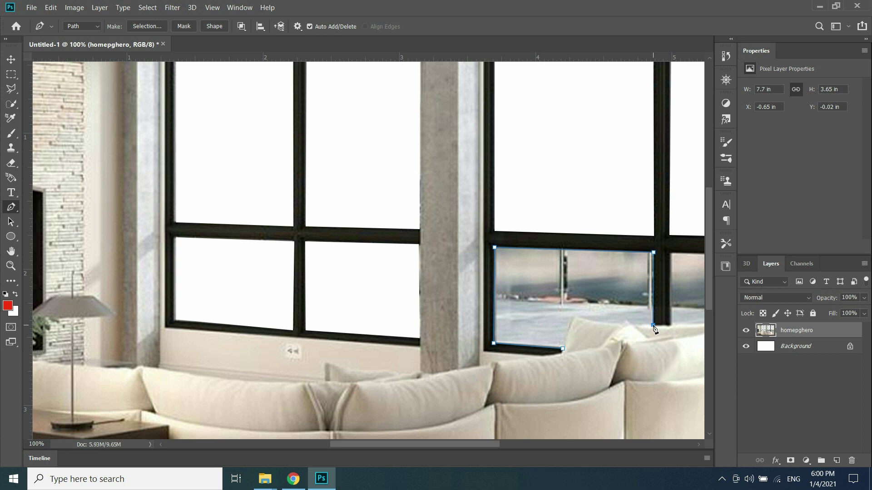
pyautogui.click(630, 325)
pyautogui.moveTo(575, 315); pyautogui.dragTo(553, 311)
pyautogui.moveTo(553, 311)
pyautogui.mouseDown()
pyautogui.moveTo(569, 329)
pyautogui.moveTo(563, 309)
pyautogui.mouseUp()
pyautogui.click(576, 315)
pyautogui.click(562, 349)
pyautogui.moveTo(563, 358); pyautogui.dragTo(565, 359)
pyautogui.moveTo(565, 359); pyautogui.dragTo(566, 358)
# Convert the path around the lower pane beside the central column into a 0-pixel-feather selection, delete its contents, and deselect
pyautogui.click(139, 26)
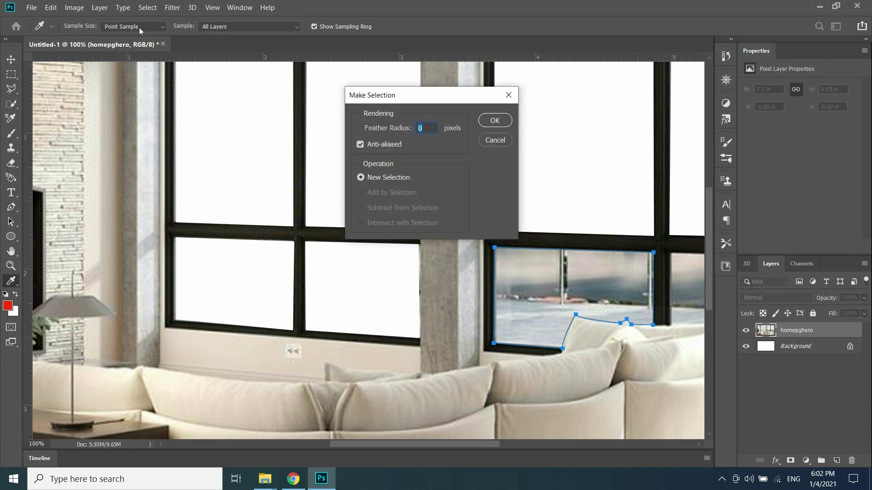
pyautogui.click(492, 118)
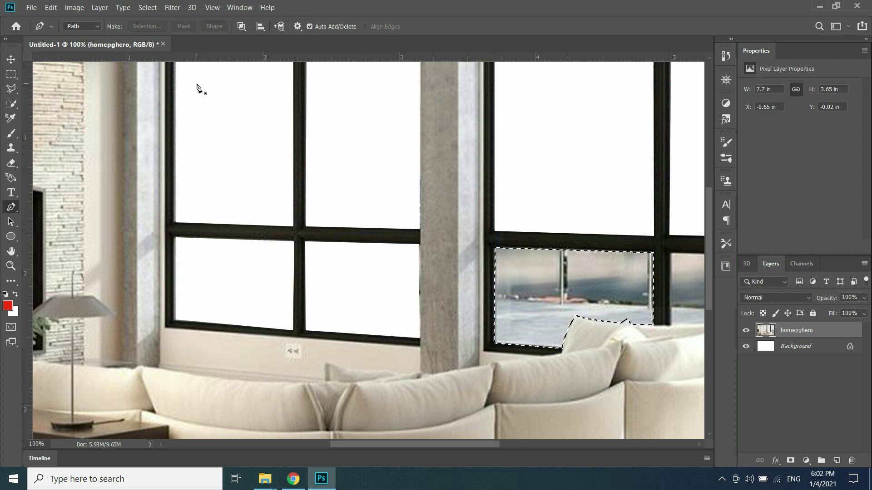
pyautogui.press('Delete')
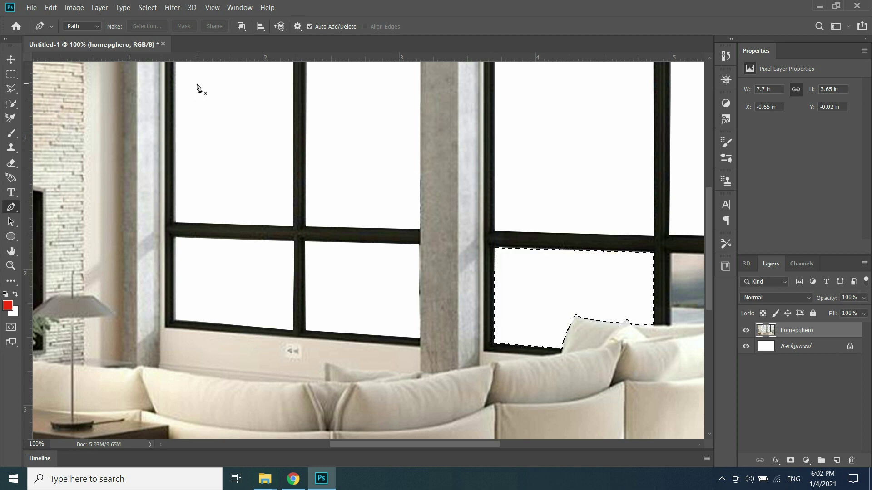
pyautogui.click(148, 9)
pyautogui.click(155, 29)
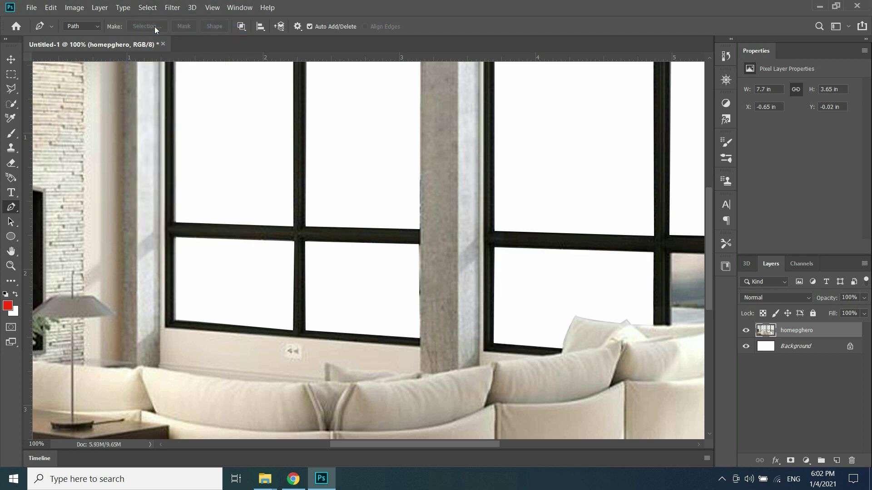
# Trace a closed Pen path around the rightmost lower window pane, following the edge of the sofa cushion
pyautogui.moveTo(396, 443); pyautogui.dragTo(443, 448)
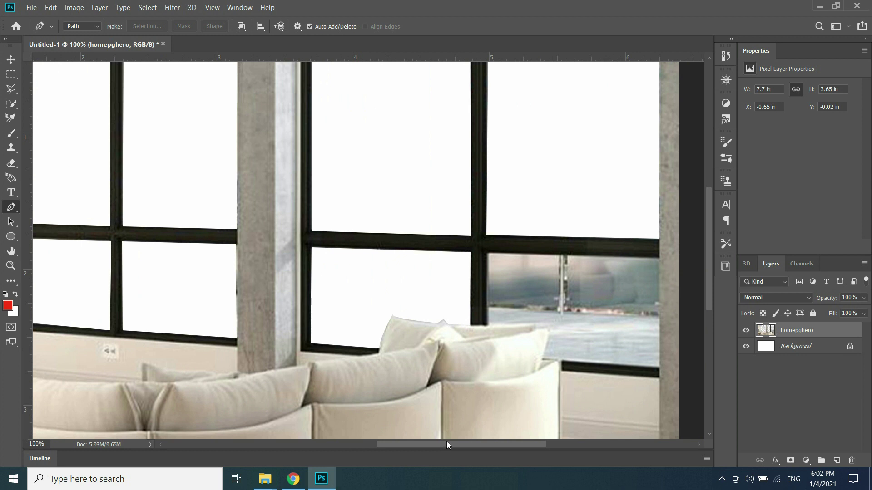
pyautogui.click(487, 325)
pyautogui.click(487, 254)
pyautogui.click(657, 259)
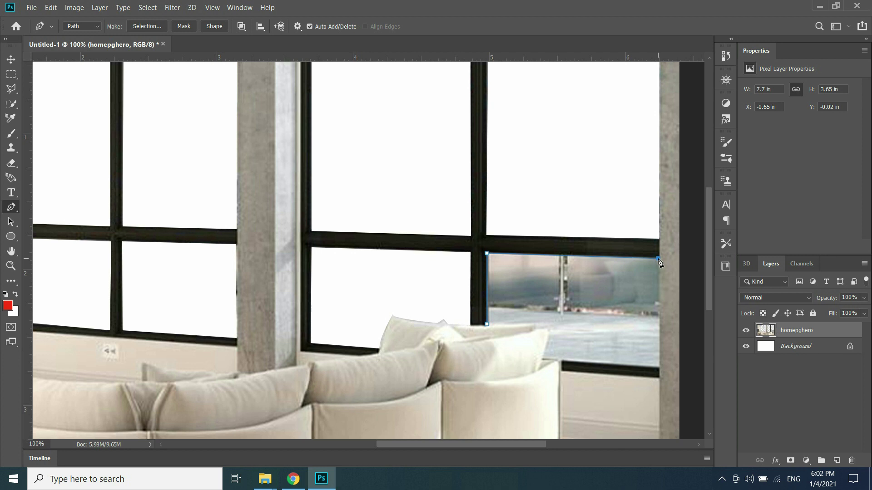
pyautogui.click(658, 368)
pyautogui.hotkey('ctrl', 'z')
pyautogui.click(659, 368)
pyautogui.click(542, 360)
pyautogui.click(551, 323)
pyautogui.moveTo(487, 325); pyautogui.dragTo(474, 323)
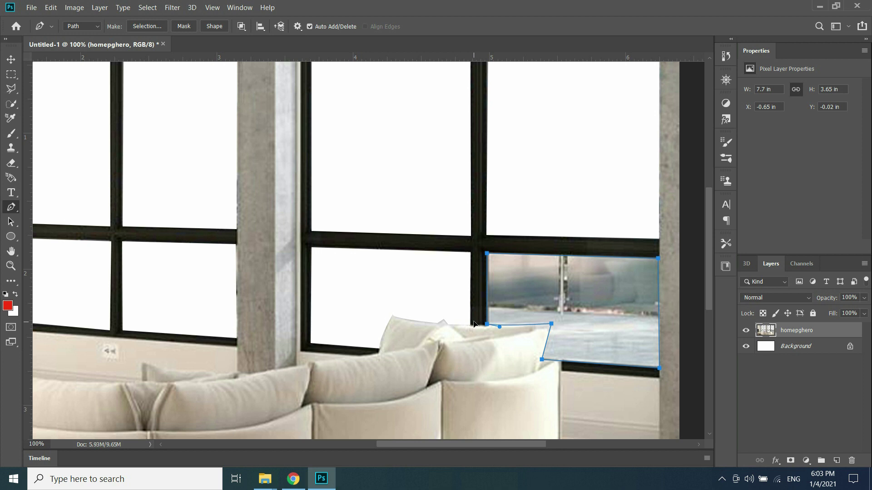
# Turn the rightmost lower pane's path into a selection with 0-pixel feather, delete the view inside it, and deselect
pyautogui.click(144, 28)
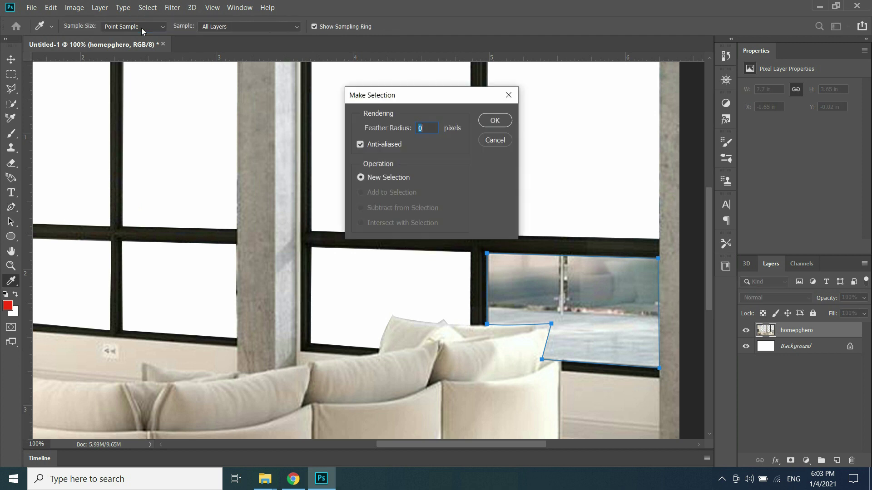
pyautogui.click(494, 120)
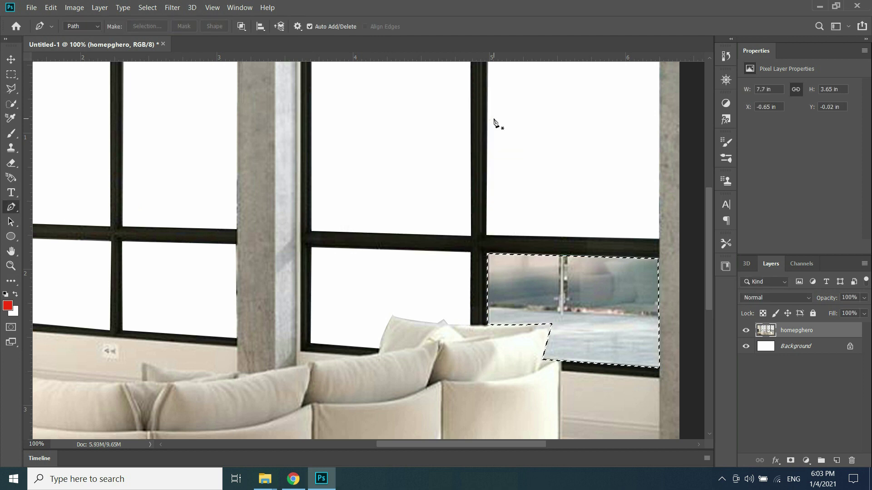
pyautogui.press('Delete')
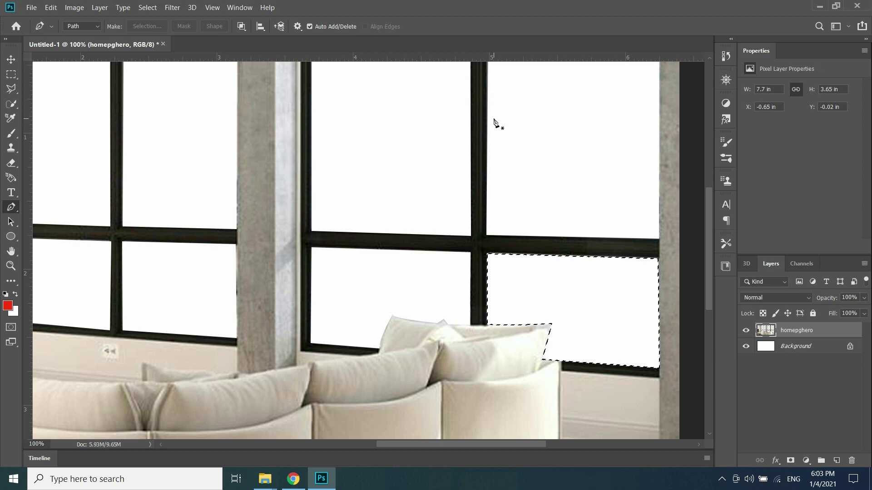
pyautogui.click(147, 7)
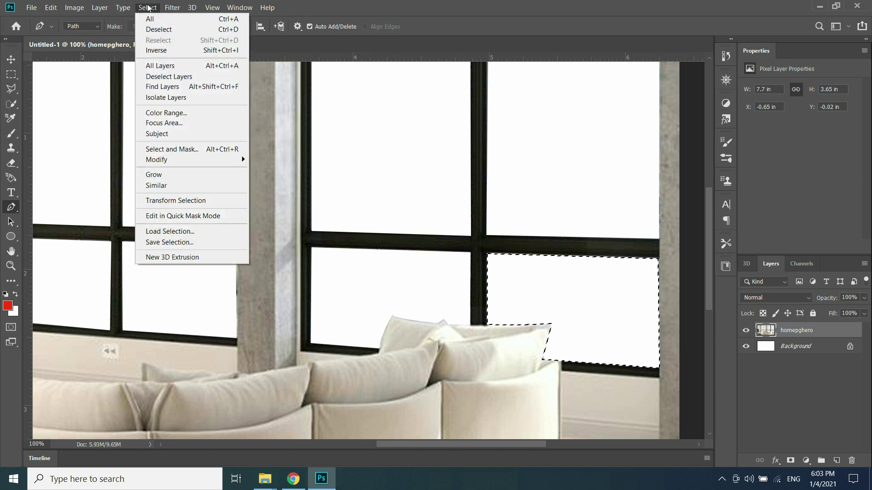
pyautogui.click(152, 29)
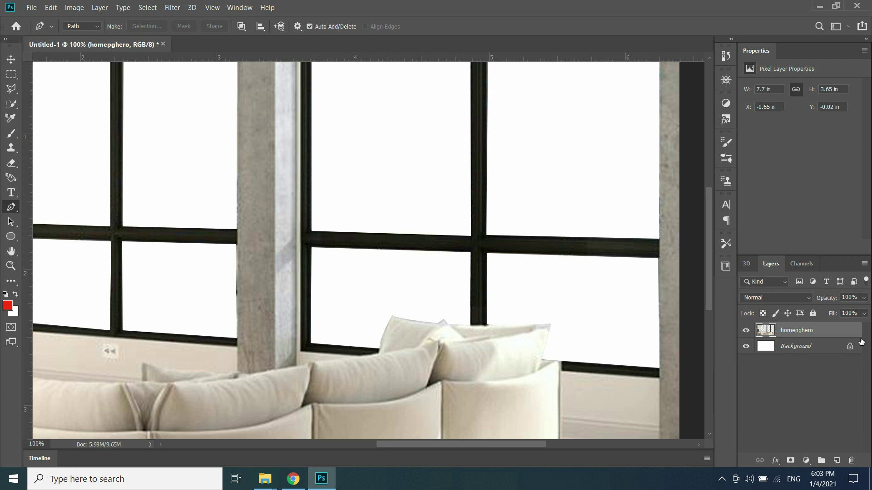
# Delete the white Background layer beneath the living room photo
pyautogui.click(816, 353)
pyautogui.press('Delete')
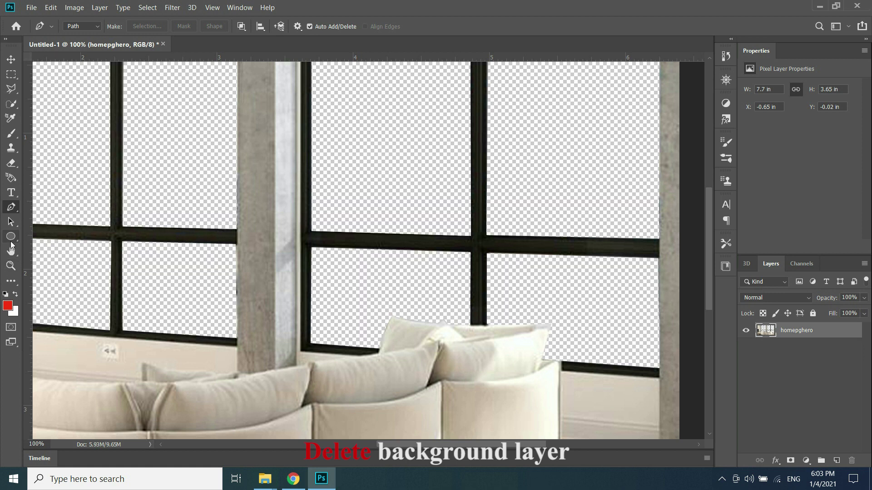
# Add an Exposure adjustment layer above the homepghero layer with exposure -3.18 and gamma correction 0.92
pyautogui.click(10, 265)
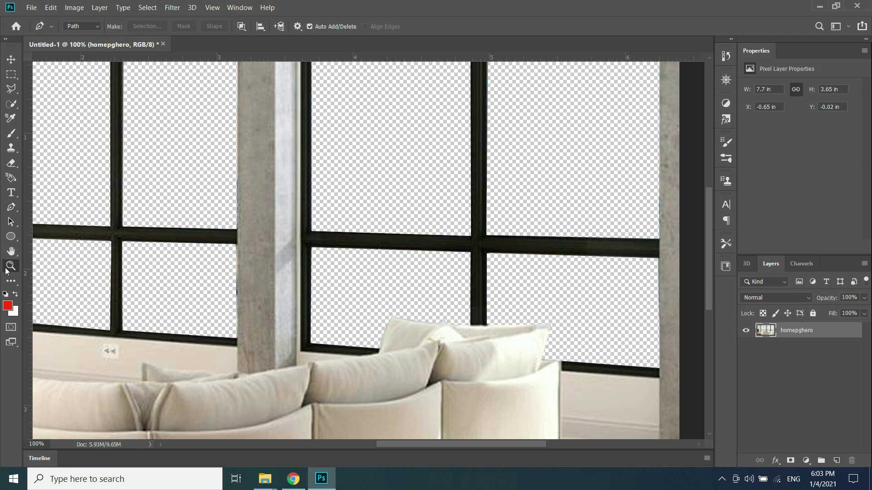
pyautogui.click(87, 27)
pyautogui.click(106, 132)
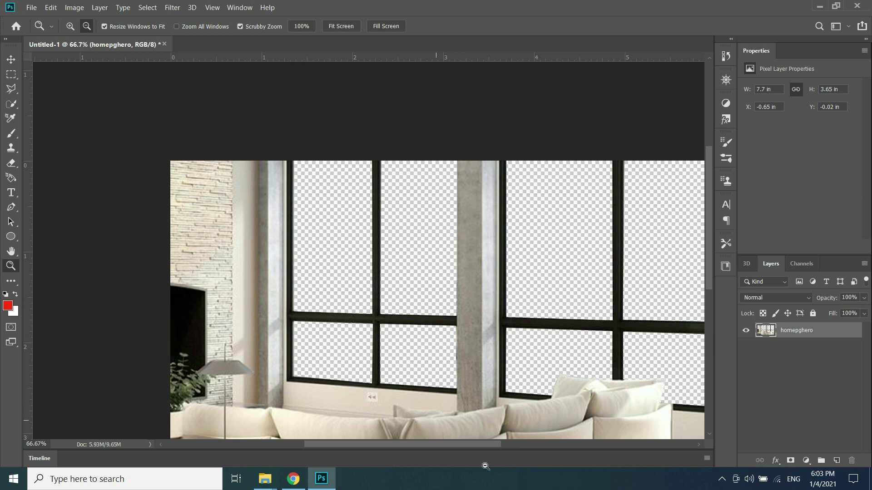
pyautogui.moveTo(423, 443); pyautogui.dragTo(449, 445)
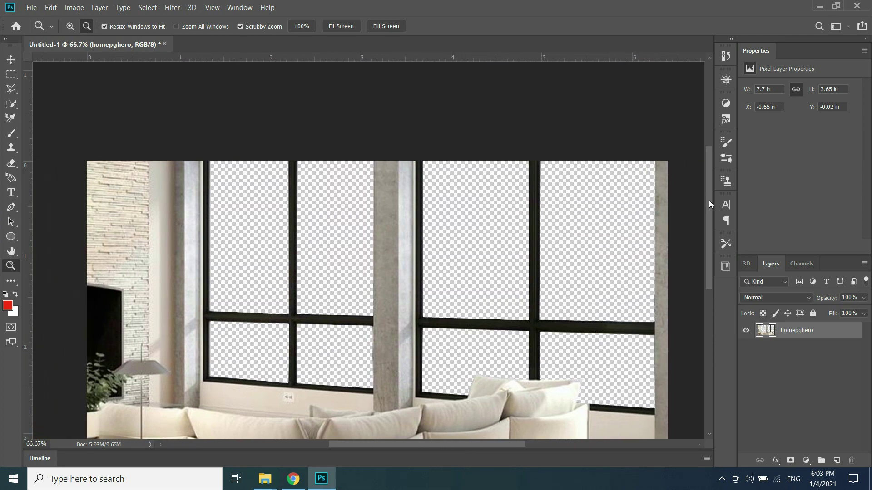
pyautogui.moveTo(709, 200); pyautogui.dragTo(719, 231)
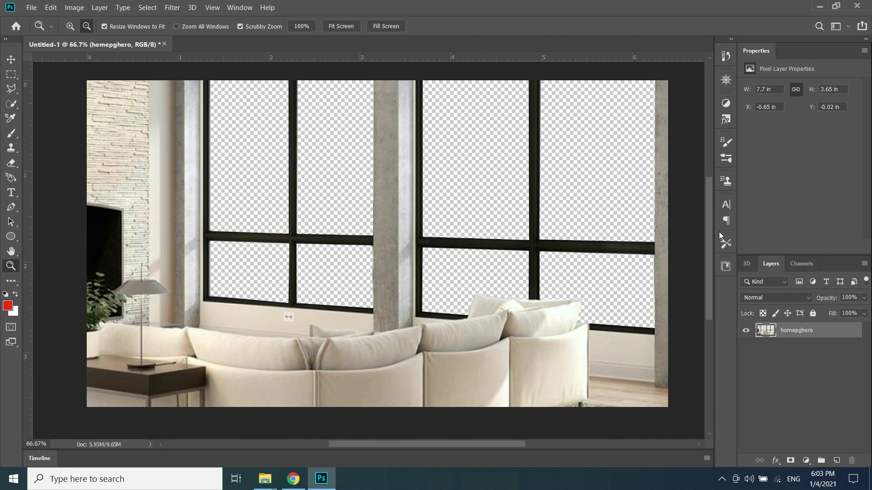
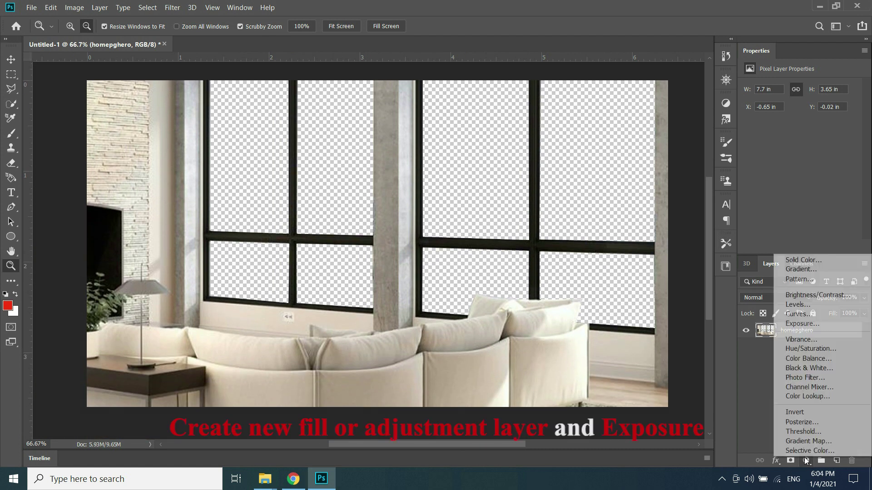
pyautogui.click(800, 324)
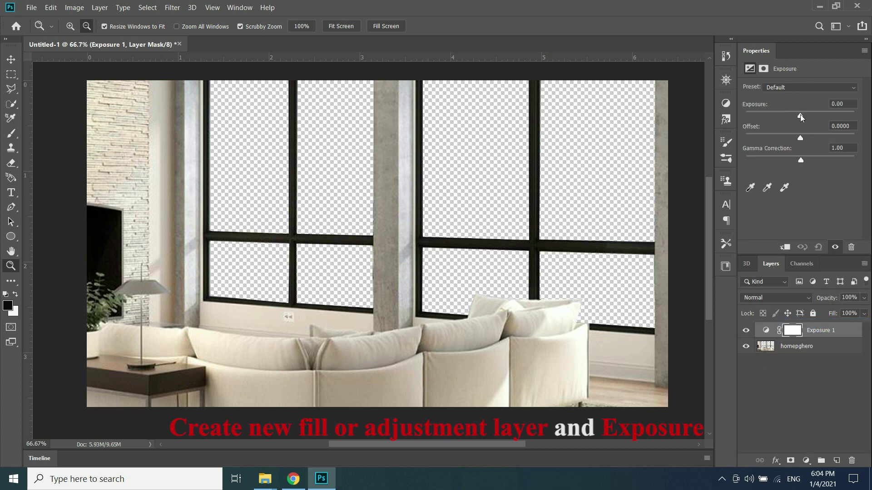
pyautogui.moveTo(800, 114); pyautogui.dragTo(774, 115)
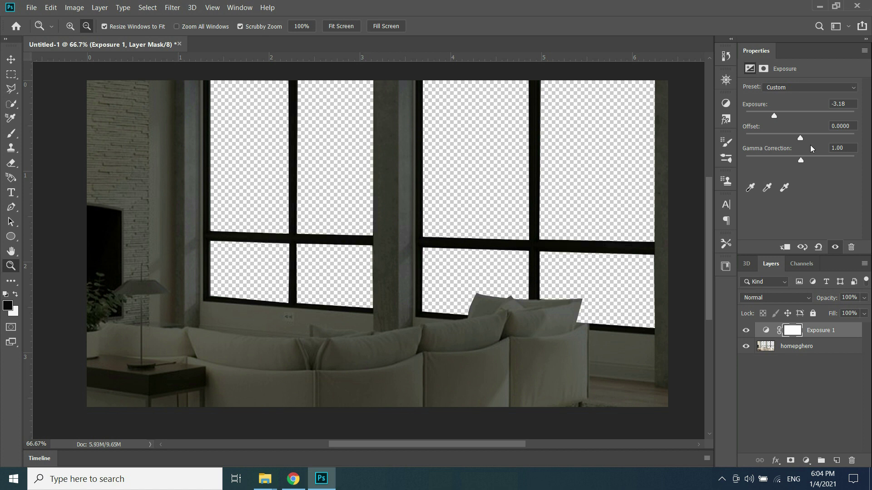
pyautogui.moveTo(801, 161); pyautogui.dragTo(804, 163)
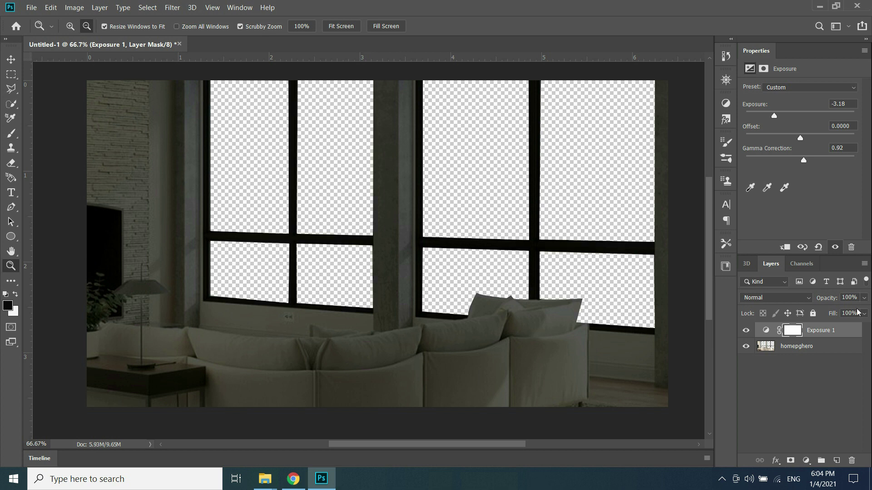
# Merge the Exposure 1 and homepghero layers, and save the image as the Photoshop file Untitled-2 in the Room project folder
pyautogui.click(833, 349)
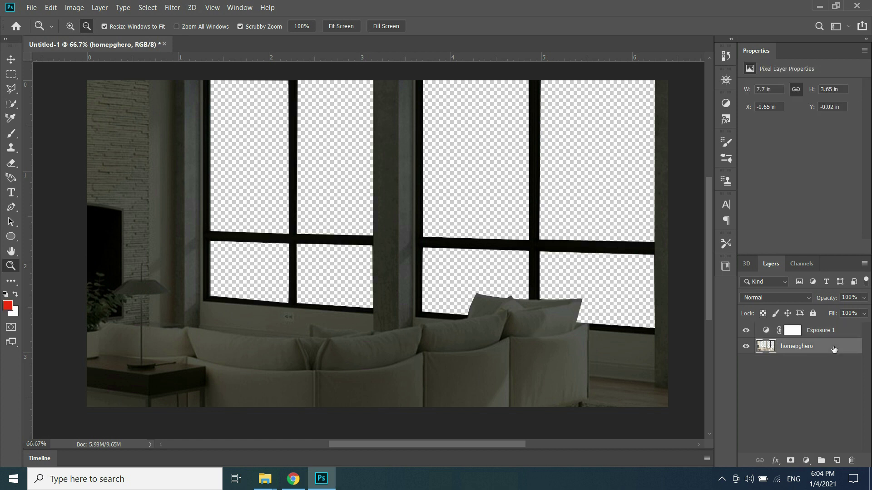
pyautogui.keyDown('shift'); pyautogui.click(838, 328); pyautogui.keyUp('shift')
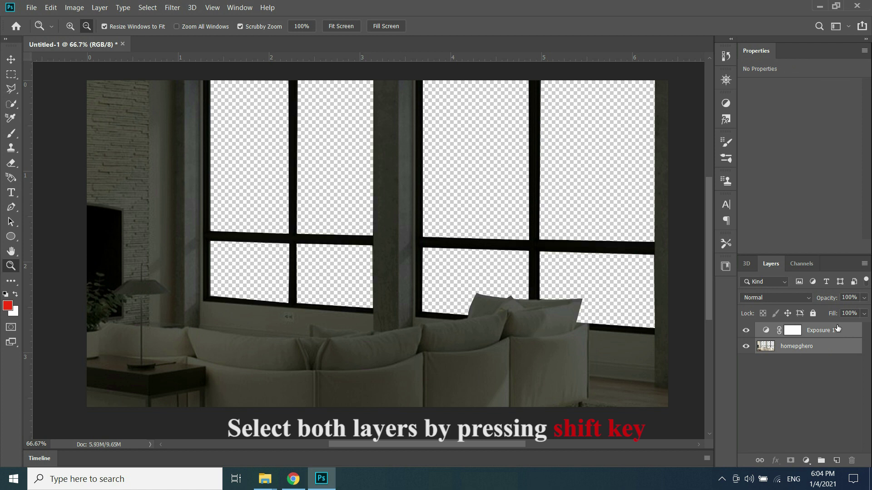
pyautogui.rightClick(837, 329)
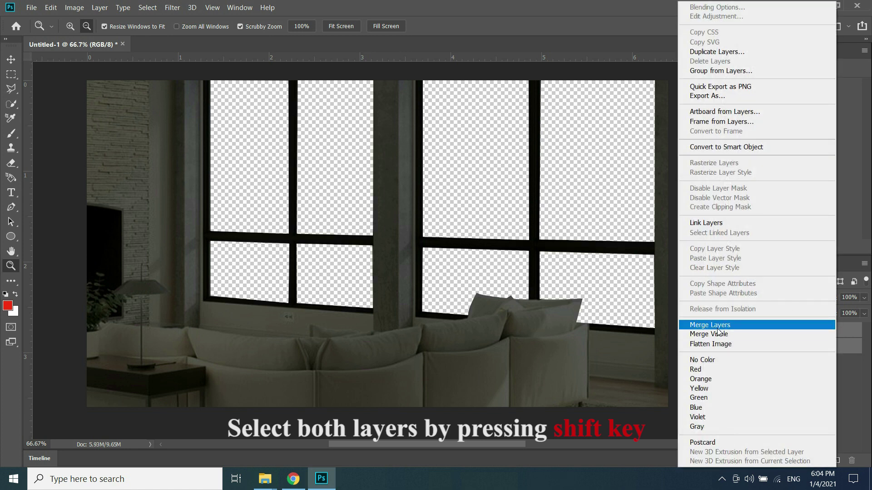
pyautogui.click(716, 326)
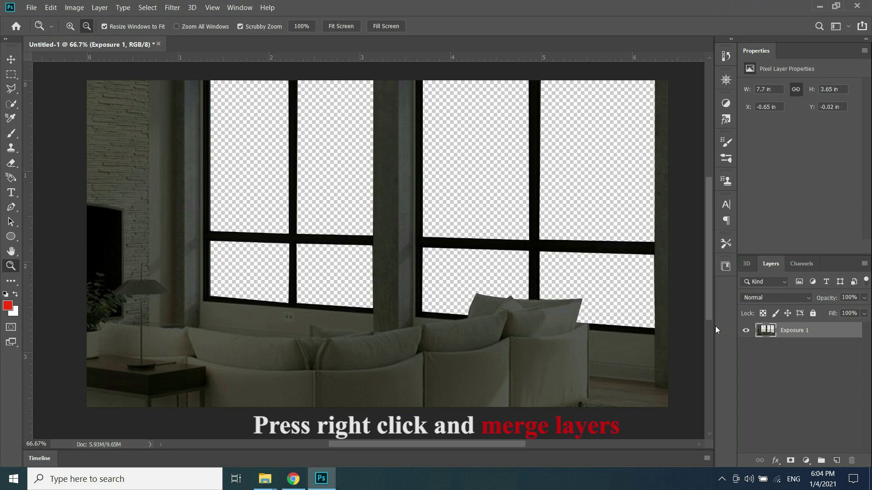
pyautogui.click(31, 8)
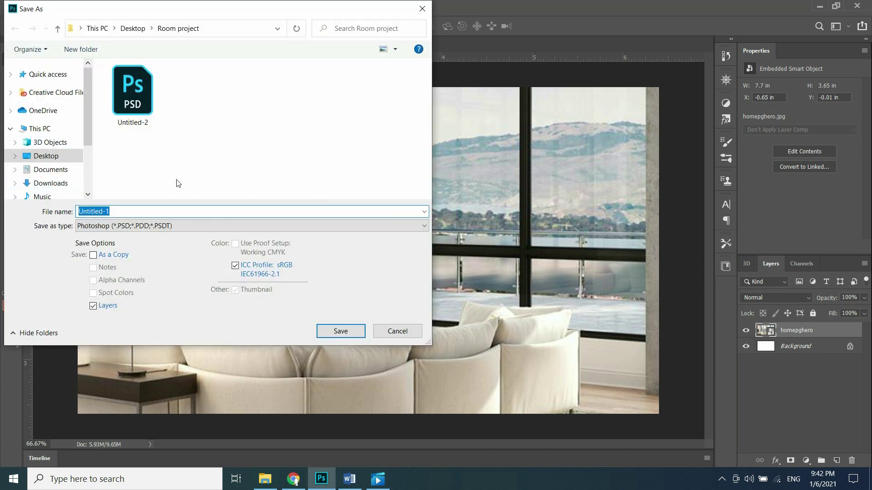
pyautogui.click(125, 99)
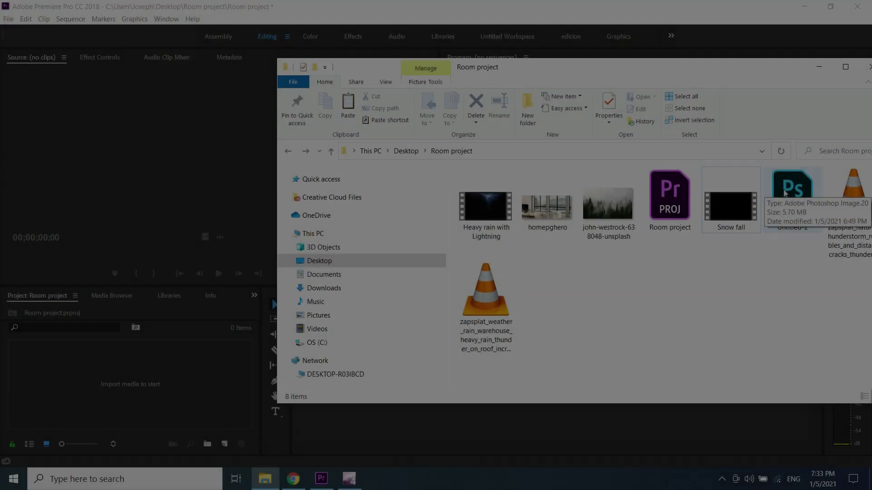
# In Premiere Pro, import Untitled-2.psd with all layers merged, plus the heavy rain video, snow fall video and misty forest photo from the Room project folder
pyautogui.moveTo(792, 195); pyautogui.dragTo(79, 363)
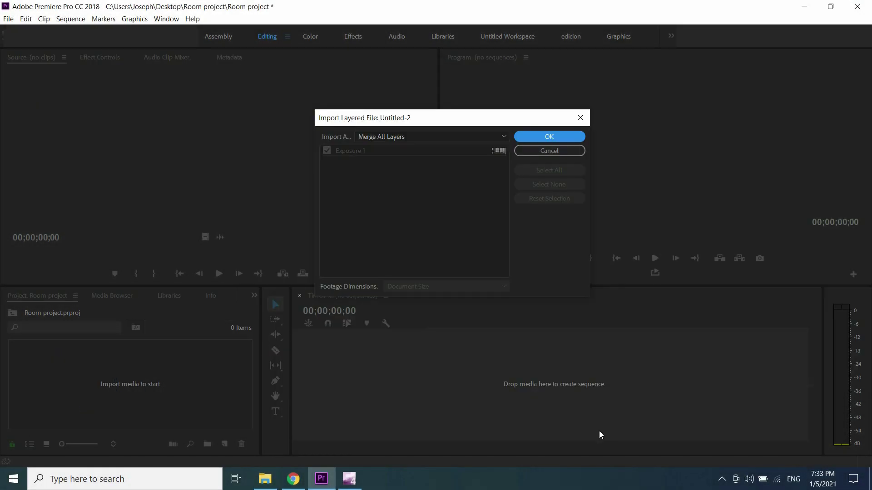
pyautogui.click(541, 138)
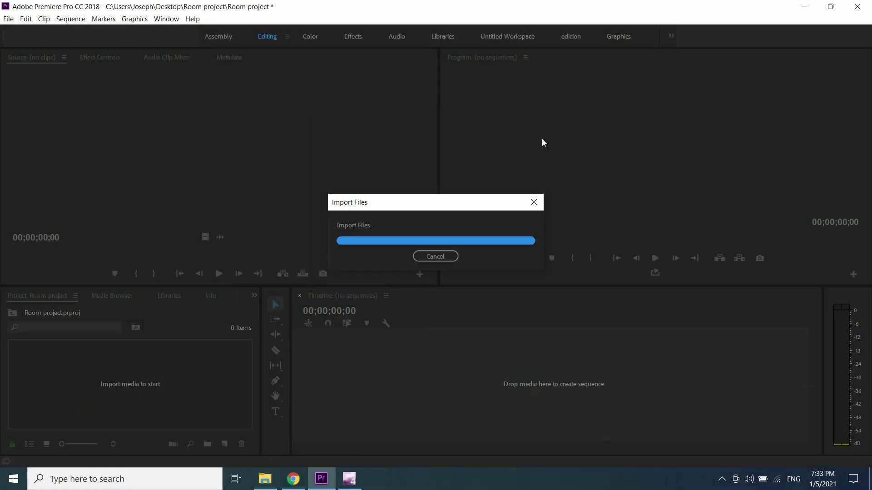
pyautogui.click(265, 479)
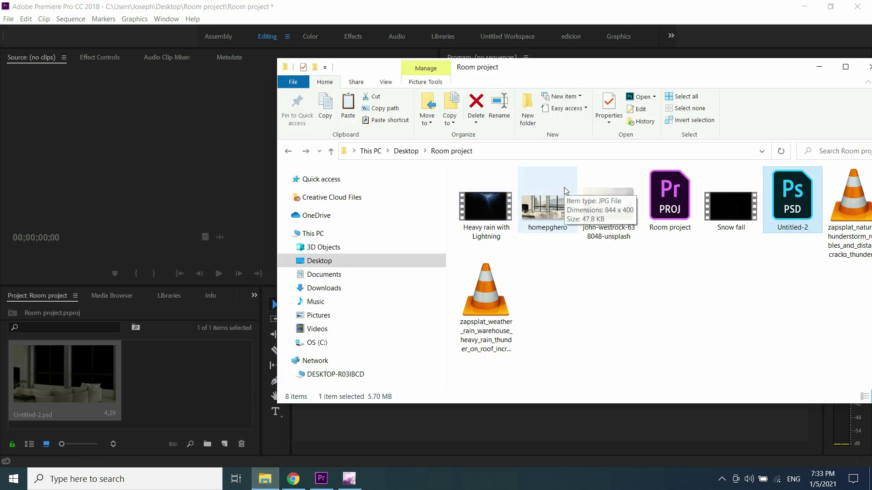
pyautogui.moveTo(478, 199); pyautogui.dragTo(168, 404)
pyautogui.moveTo(754, 214); pyautogui.dragTo(118, 418)
pyautogui.moveTo(615, 191); pyautogui.dragTo(78, 412)
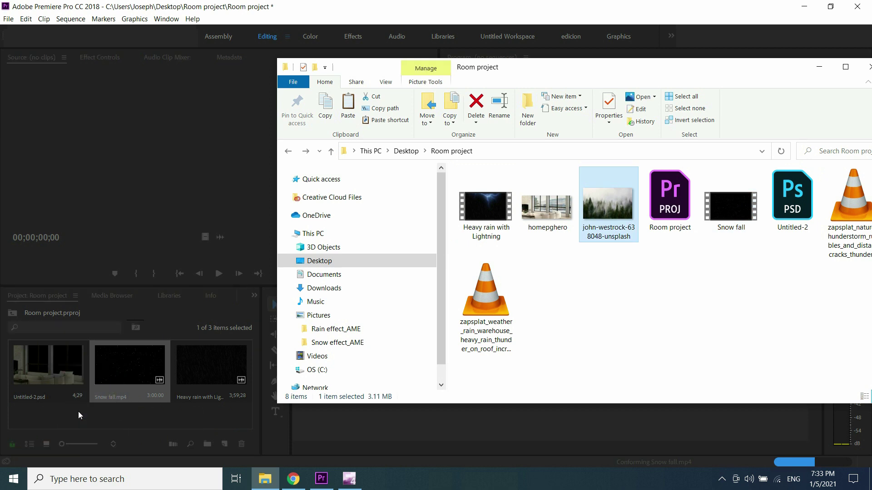
pyautogui.click(820, 67)
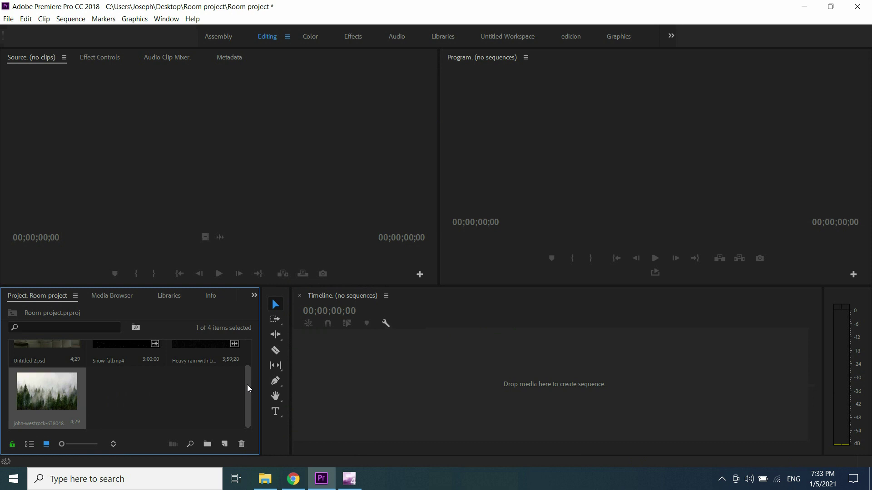
# Create a sequence from Untitled-2.psd, with its clip extended to 15 seconds and placed on video track V3
pyautogui.moveTo(247, 385); pyautogui.dragTo(249, 353)
pyautogui.moveTo(38, 366); pyautogui.dragTo(394, 370)
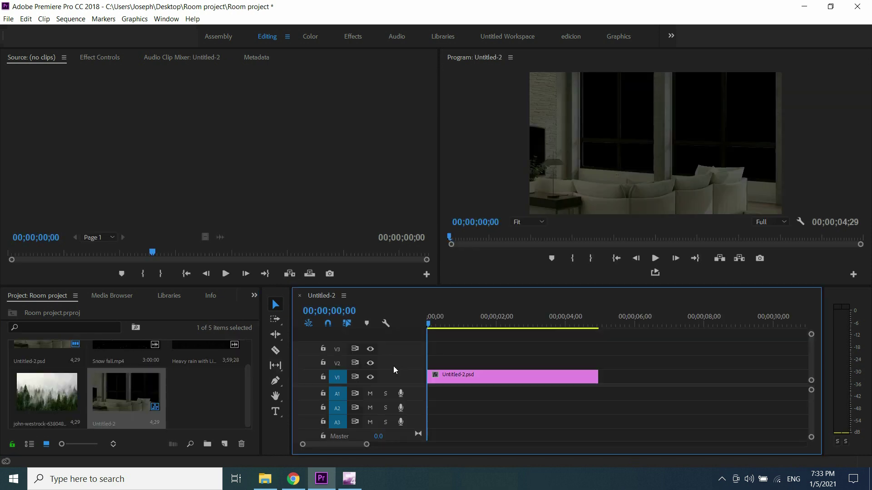
pyautogui.moveTo(602, 375); pyautogui.dragTo(826, 379)
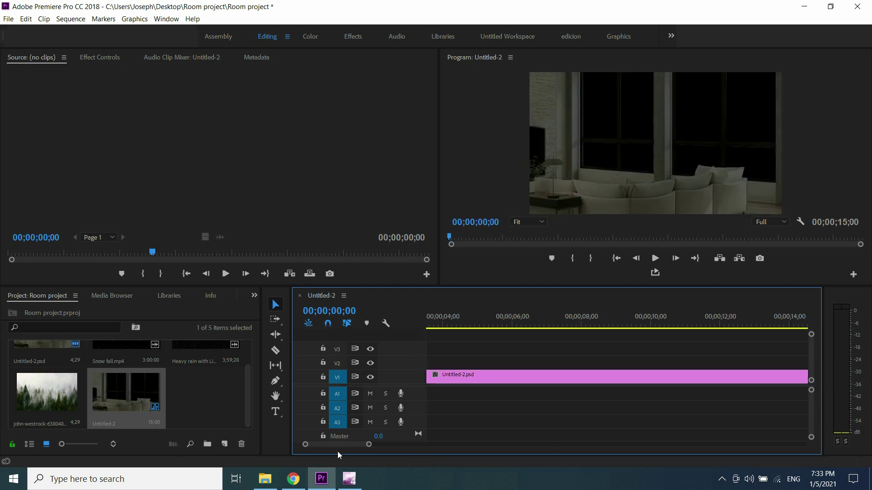
pyautogui.moveTo(318, 443); pyautogui.dragTo(297, 443)
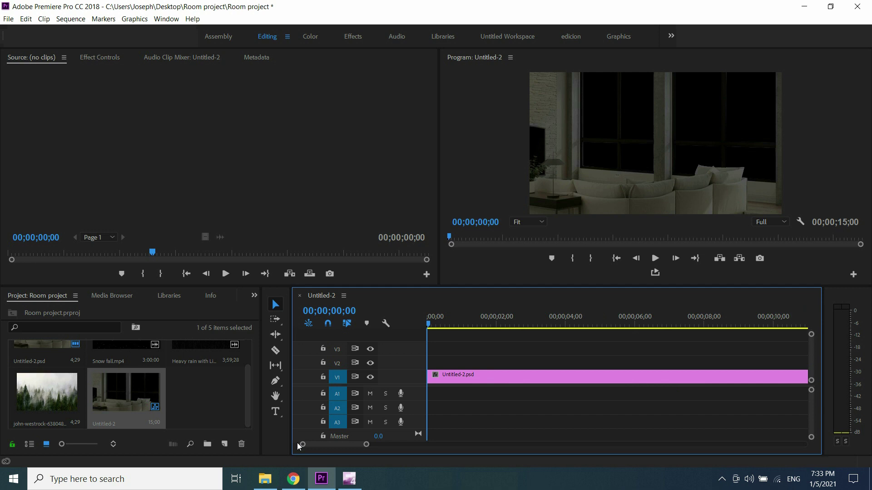
pyautogui.moveTo(523, 375); pyautogui.dragTo(526, 358)
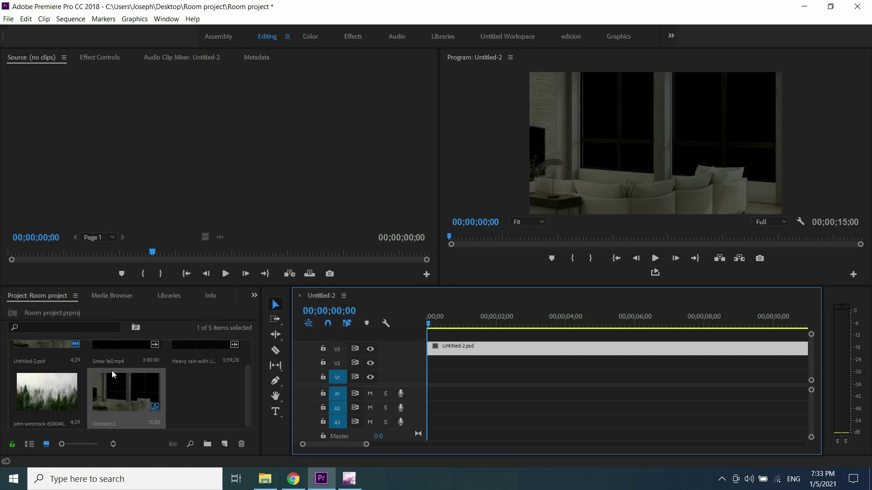
# Place the misty forest photo on track V2 beneath the room clip and match its length to 15 seconds
pyautogui.doubleClick(33, 401)
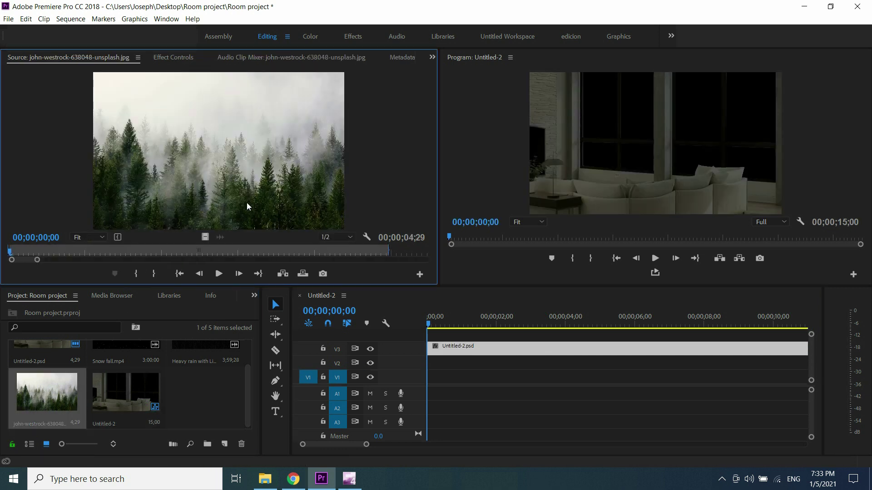
pyautogui.moveTo(200, 236); pyautogui.dragTo(702, 364)
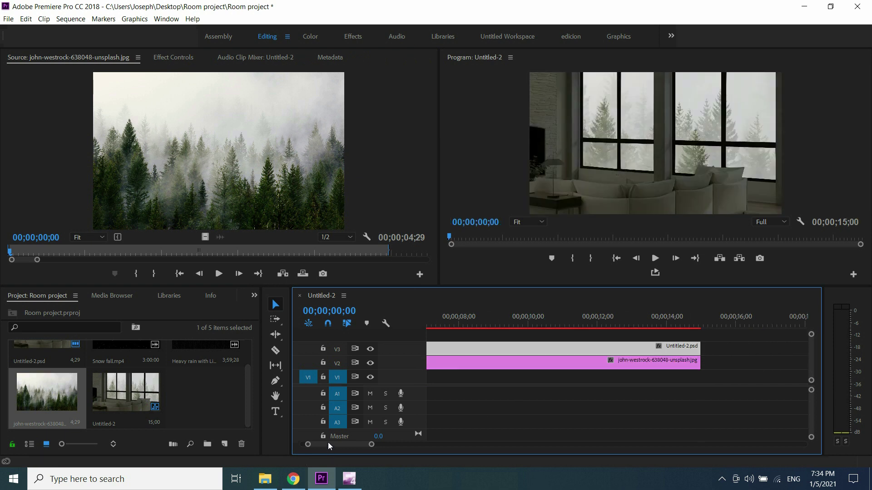
pyautogui.moveTo(328, 442); pyautogui.dragTo(276, 443)
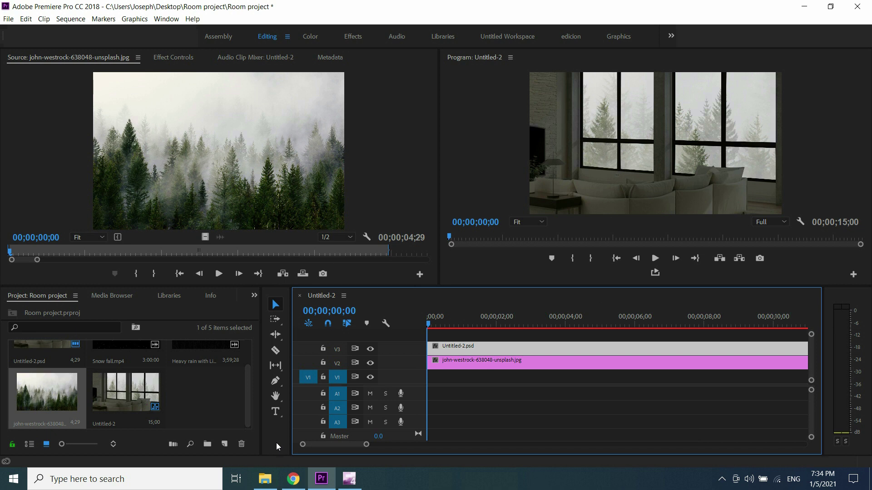
# Set the forest photo clip's scale to 27 and its position to 1126, 379 so it fills the windows
pyautogui.click(538, 349)
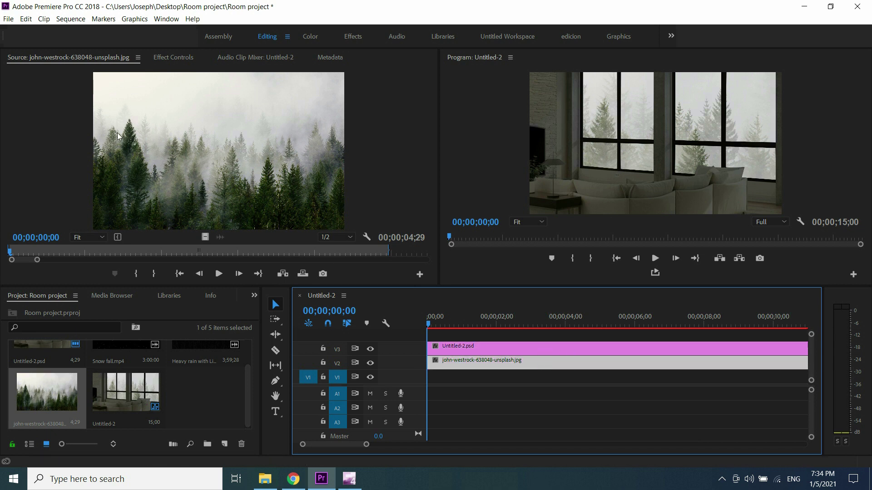
pyautogui.click(168, 57)
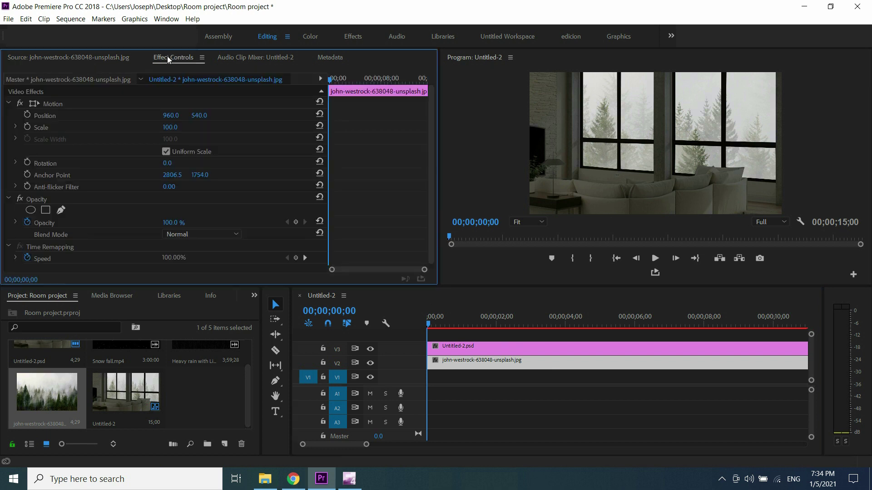
pyautogui.click(173, 127)
pyautogui.write('27')
pyautogui.press('Return')
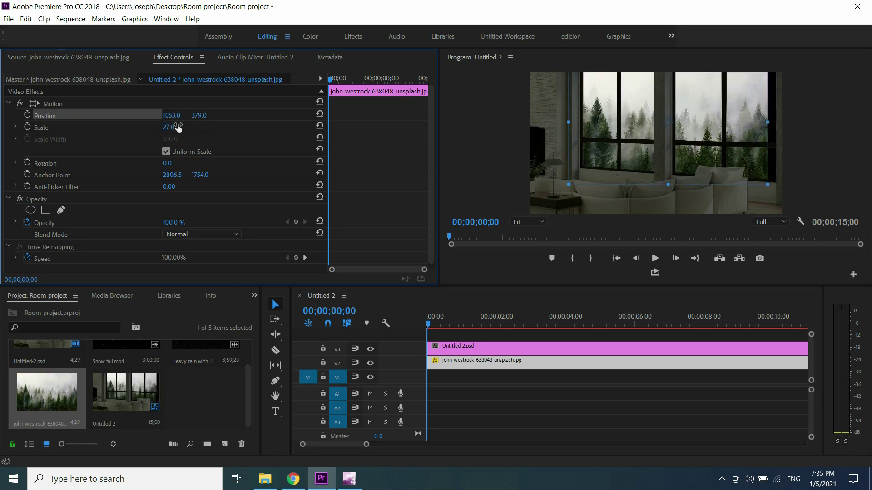
pyautogui.click(169, 115)
pyautogui.write('1035')
pyautogui.press('Return')
pyautogui.moveTo(171, 115); pyautogui.dragTo(211, 115)
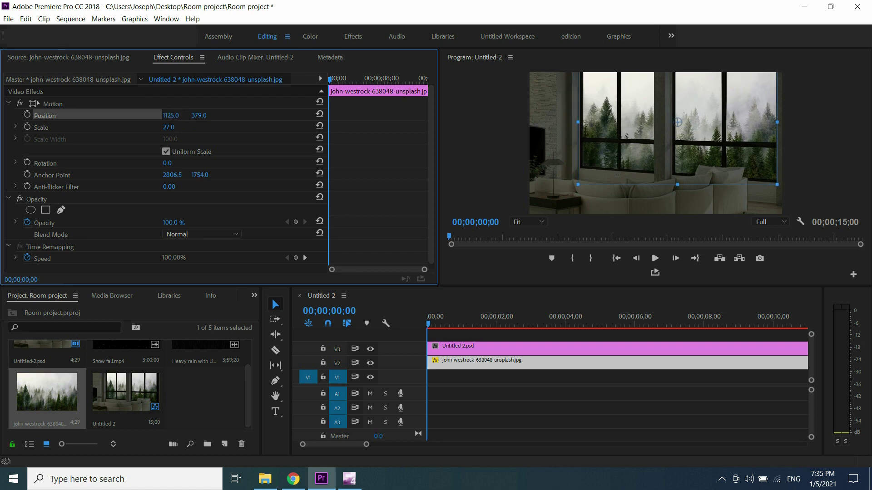
pyautogui.moveTo(212, 116); pyautogui.dragTo(213, 115)
# Place the video of Heavy rain with Lightning.mp4 on track V1 at the start of the sequence
pyautogui.click(491, 237)
pyautogui.moveTo(247, 384); pyautogui.dragTo(250, 359)
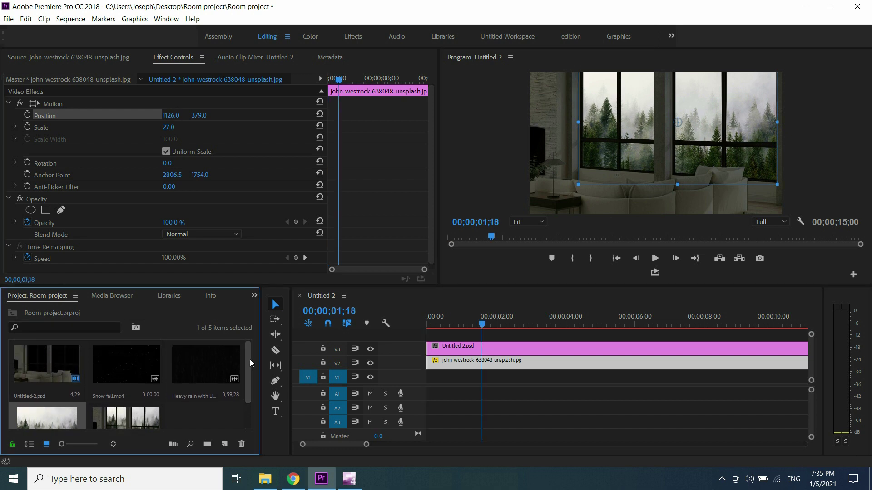
pyautogui.doubleClick(209, 361)
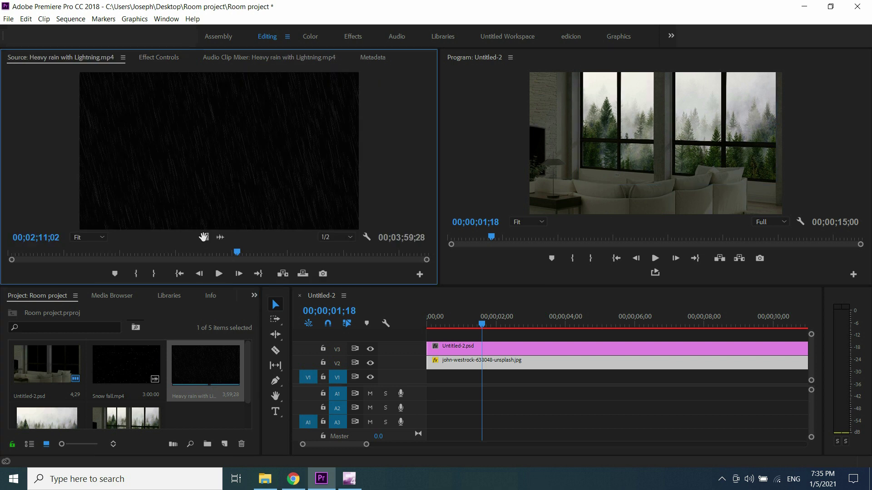
pyautogui.moveTo(203, 237); pyautogui.dragTo(428, 370)
# Play the first seconds of the sequence to check whether the rain shows through the windows
pyautogui.moveTo(482, 324); pyautogui.dragTo(430, 324)
pyautogui.click(655, 258)
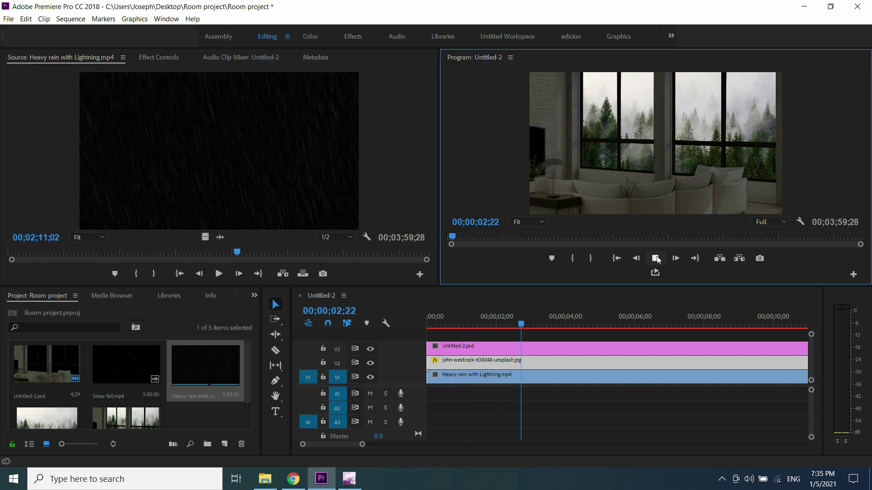
pyautogui.click(655, 258)
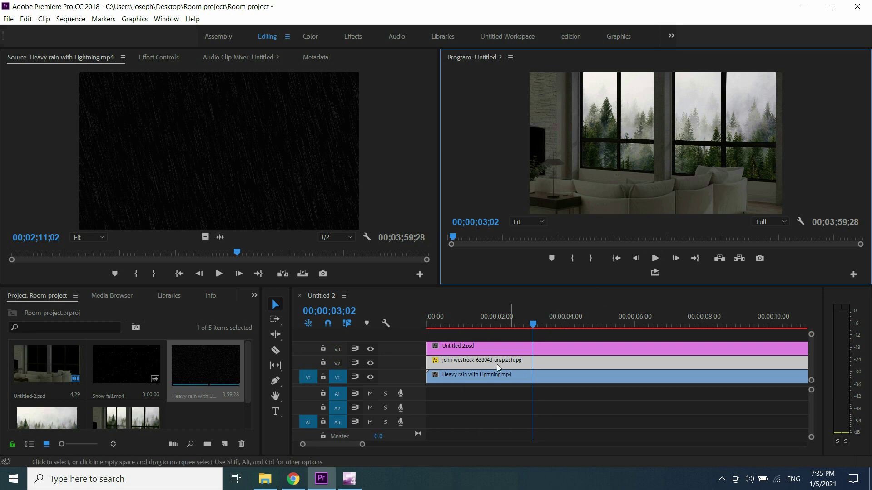
# Change the blend mode of the forest photo clip on V2 to Screen
pyautogui.click(481, 362)
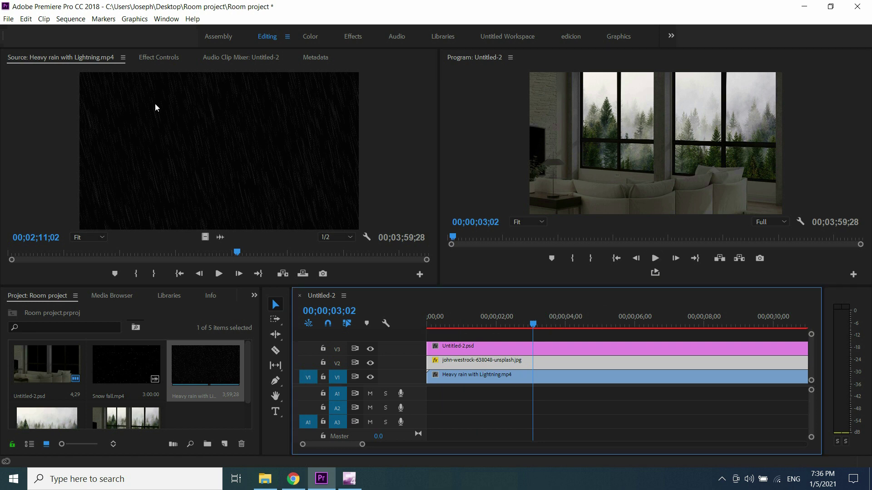
pyautogui.click(156, 57)
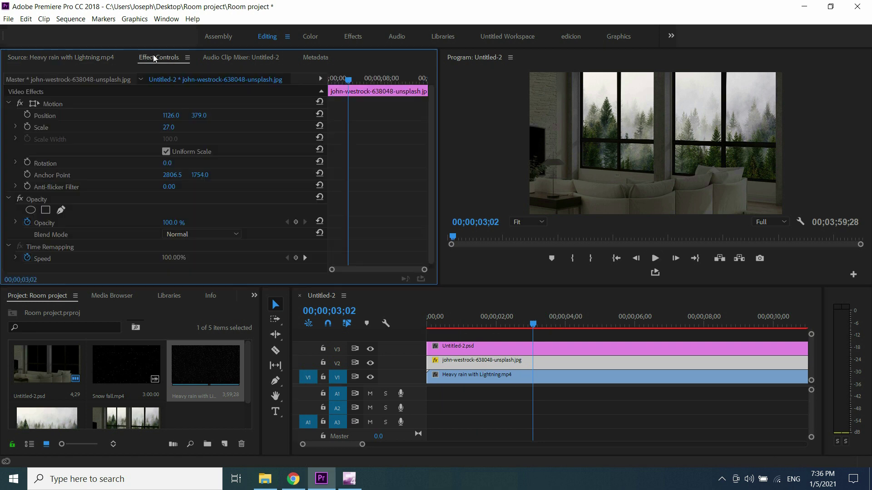
pyautogui.click(233, 232)
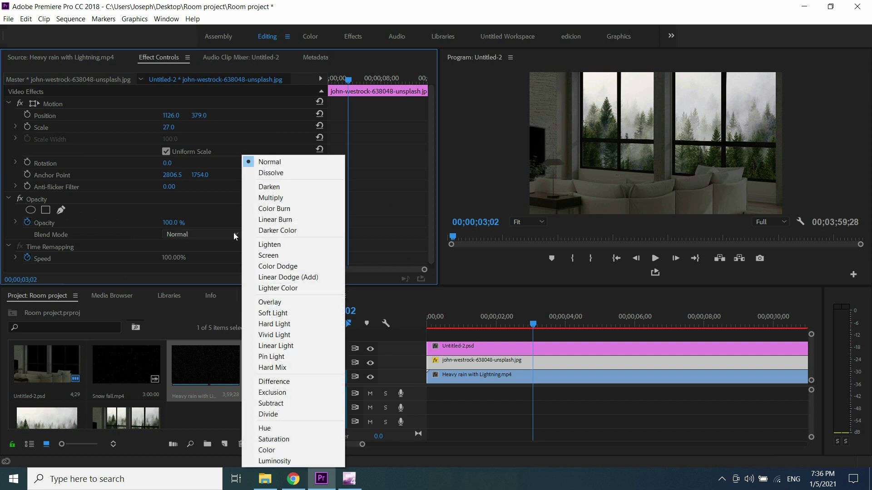
pyautogui.click(282, 255)
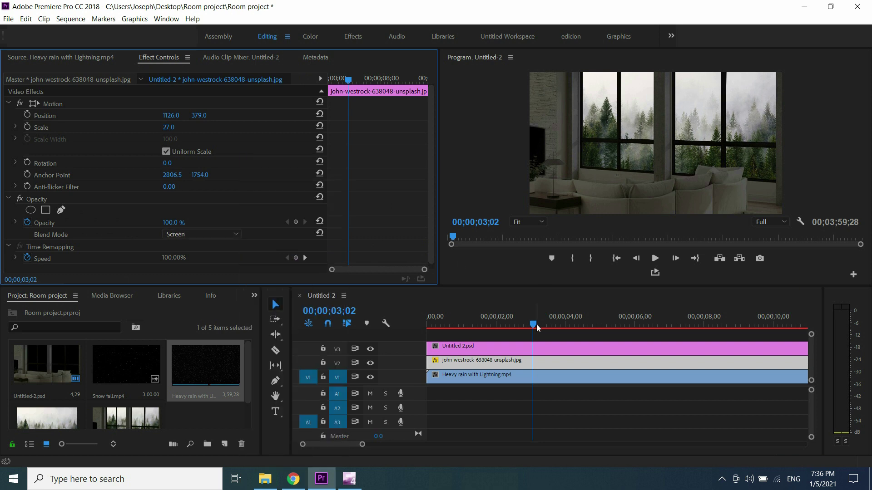
# Play the sequence from the beginning to check the Screen blend of the forest over the rain
pyautogui.moveTo(533, 327); pyautogui.dragTo(419, 317)
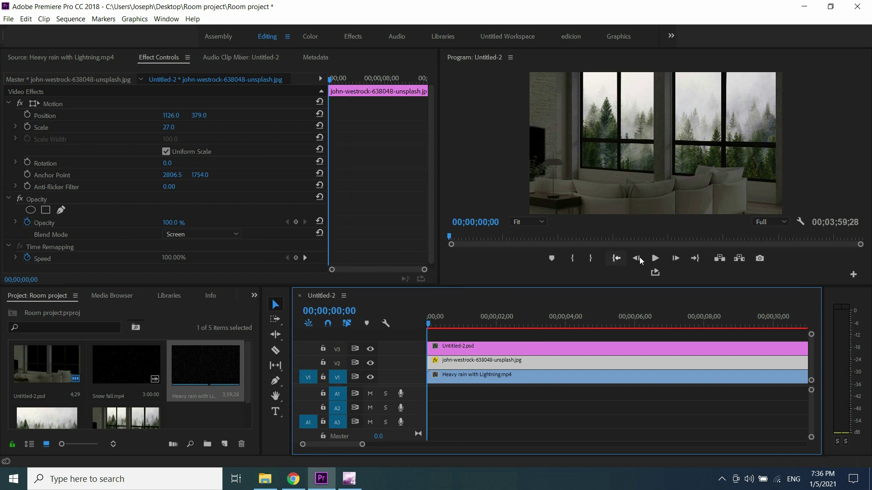
pyautogui.click(654, 258)
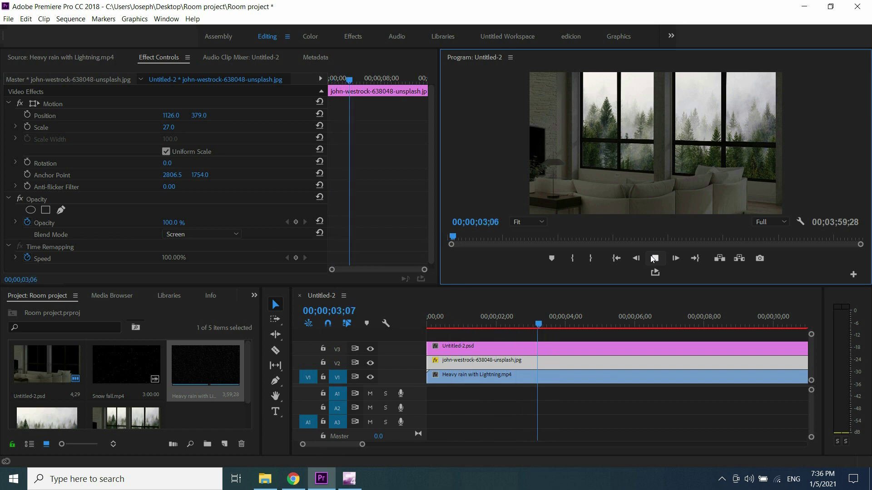
pyautogui.click(653, 258)
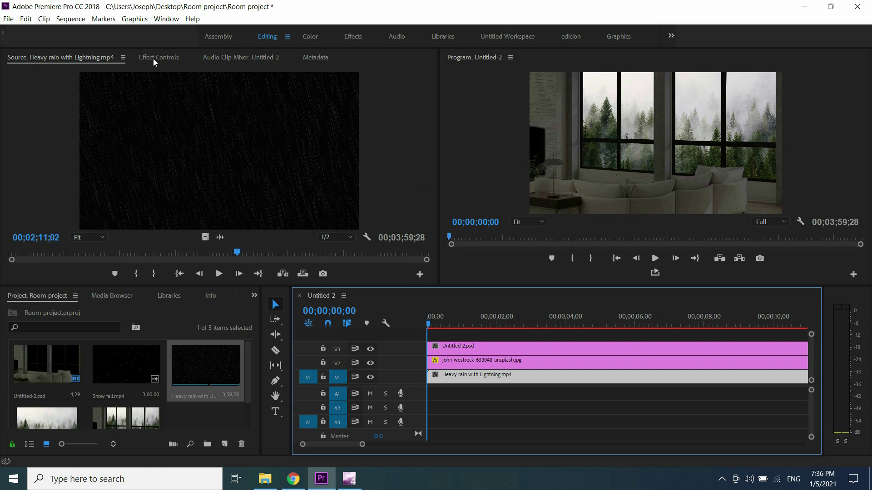
# Set the scale of the heavy rain clip on V1 to 80
pyautogui.click(153, 59)
pyautogui.click(81, 116)
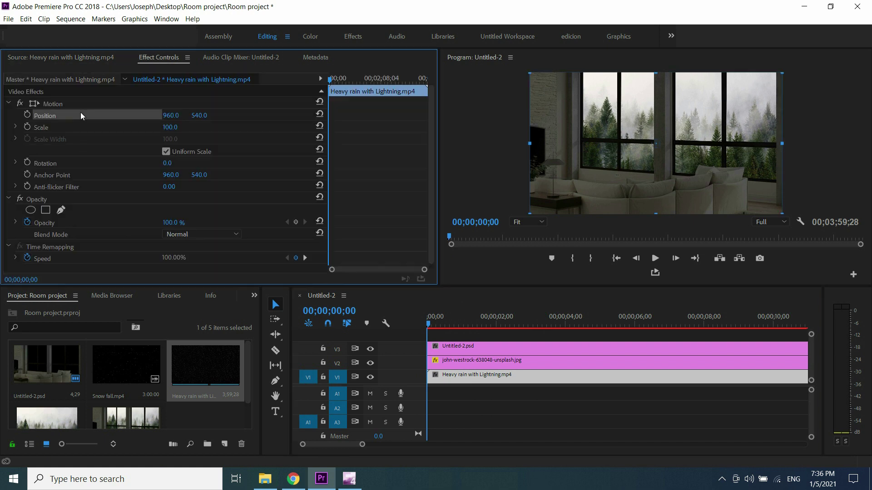
pyautogui.click(177, 127)
pyautogui.write('80')
pyautogui.press('Return')
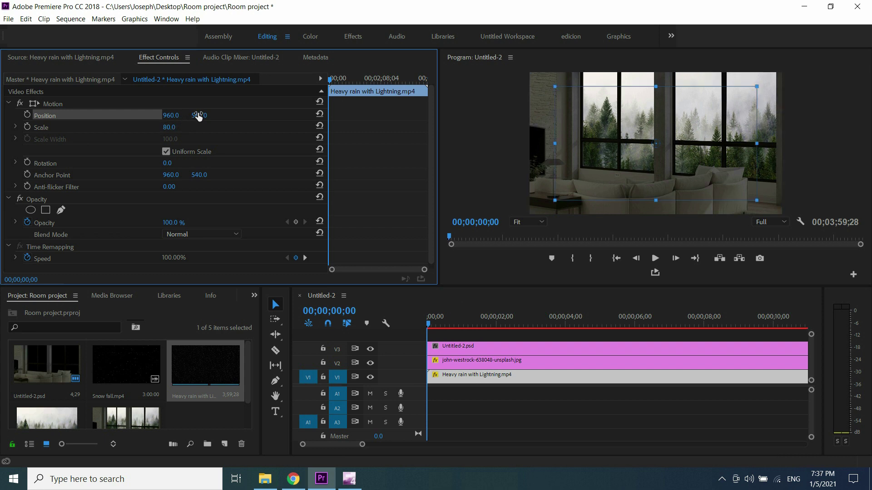
# Set the heavy rain clip's position to 1134, 430 and play the sequence to check the rain behind the windows
pyautogui.moveTo(199, 115); pyautogui.dragTo(175, 116)
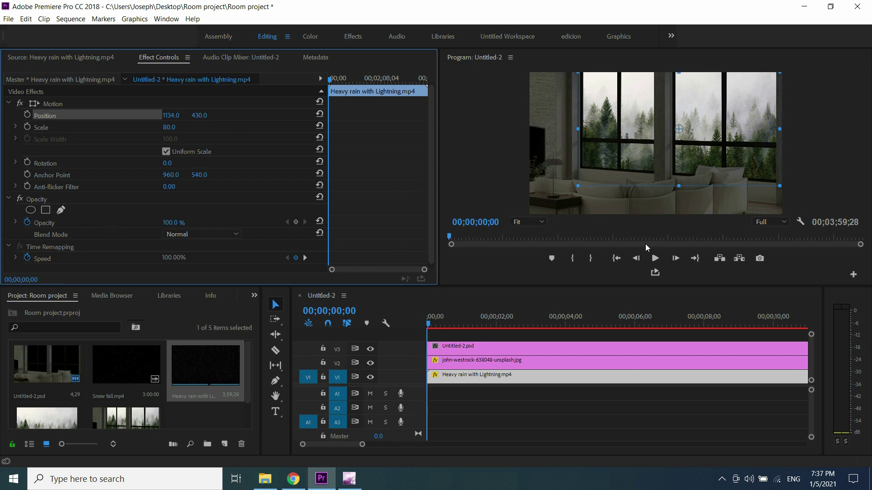
pyautogui.click(655, 258)
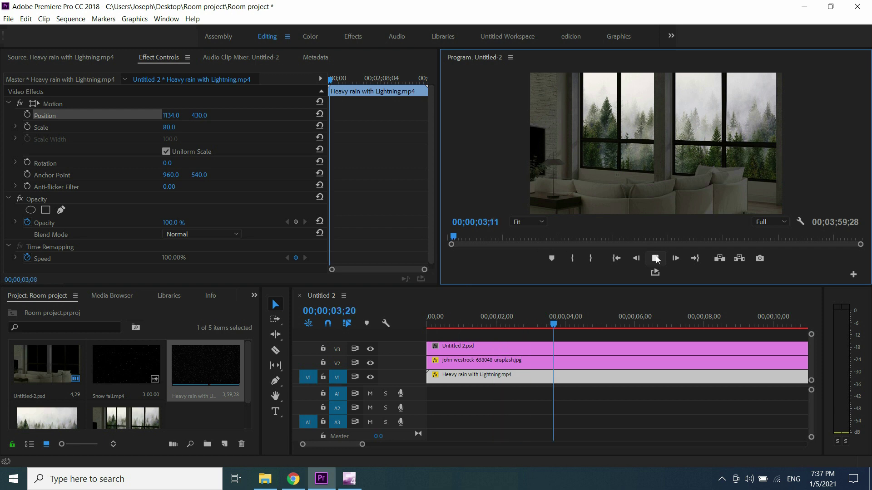
pyautogui.click(655, 258)
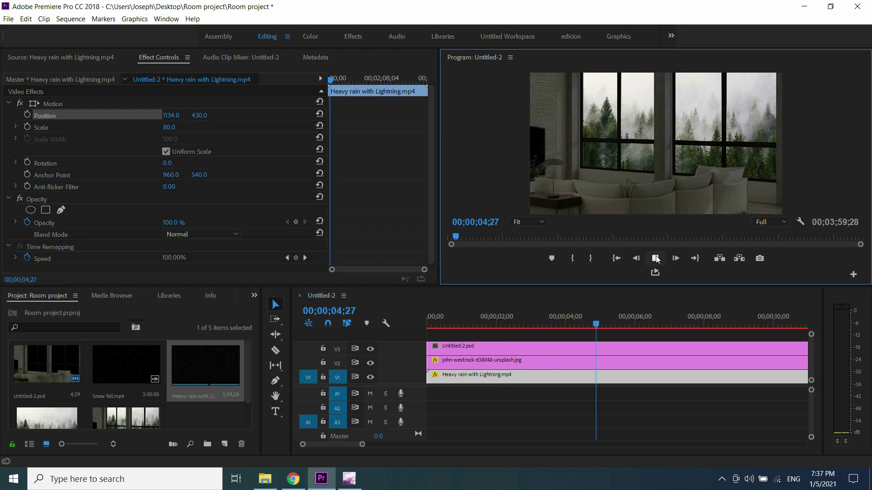
# Replace the heavy rain clip on V1 with only the video of Snow fall.mp4, placed at the start of the sequence
pyautogui.click(452, 380)
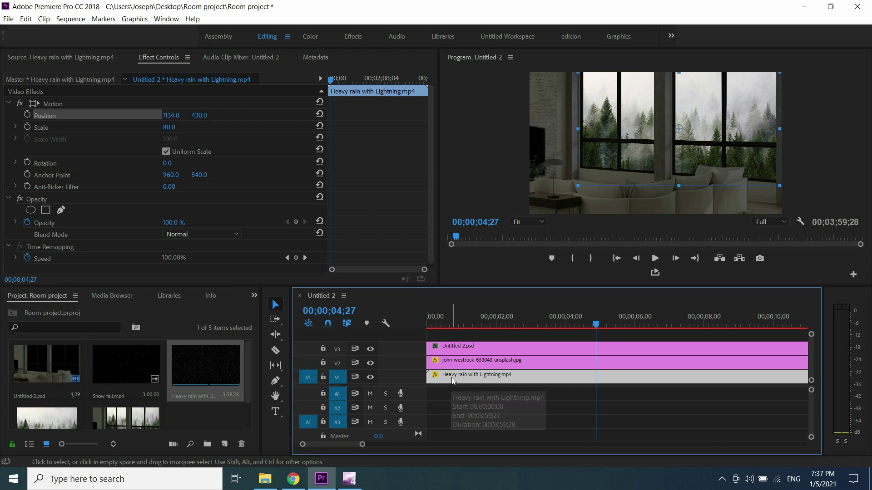
pyautogui.press('Delete')
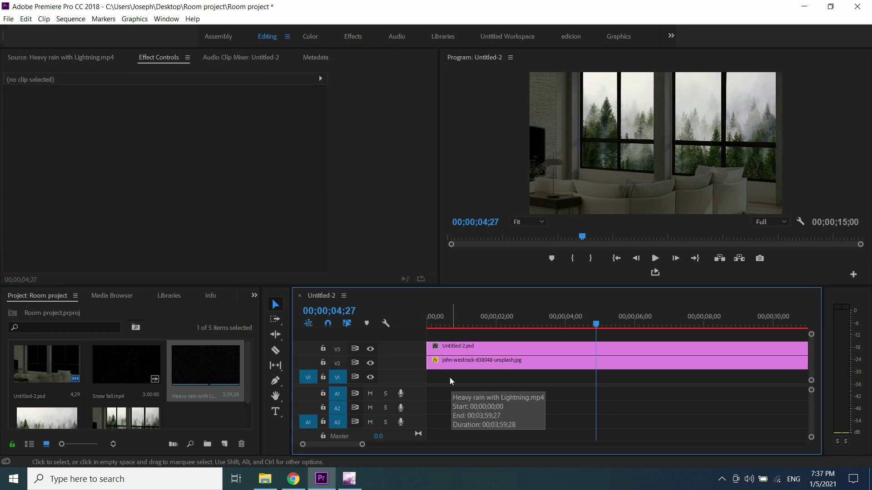
pyautogui.doubleClick(118, 351)
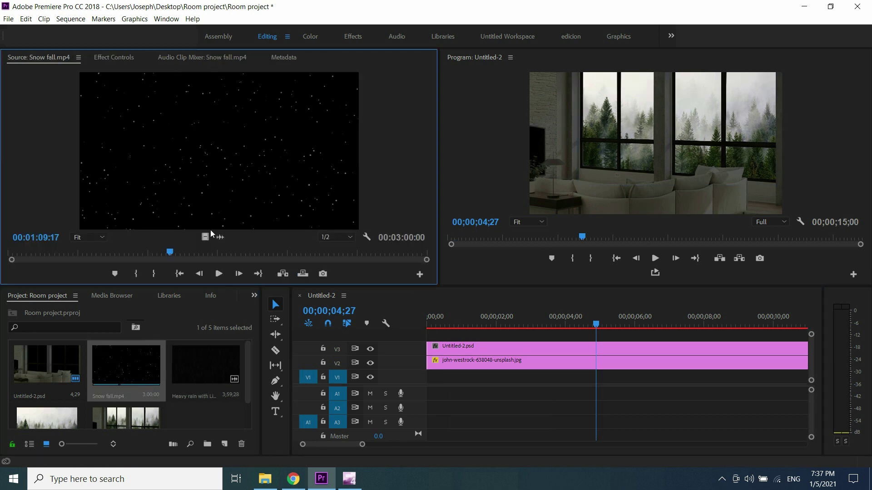
pyautogui.moveTo(203, 237); pyautogui.dragTo(425, 382)
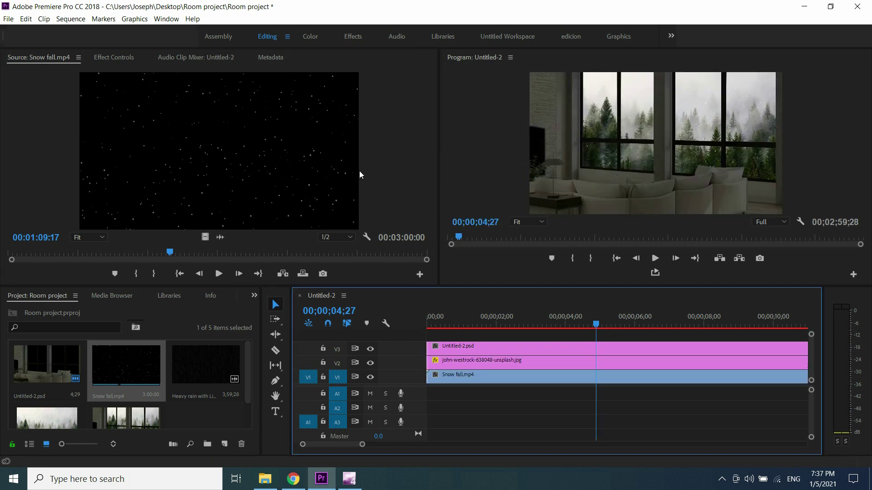
# Set the Snow fall.mp4 clip's scale to 80 and its position to 1133, 430 to fit the window area
pyautogui.click(462, 379)
pyautogui.click(116, 59)
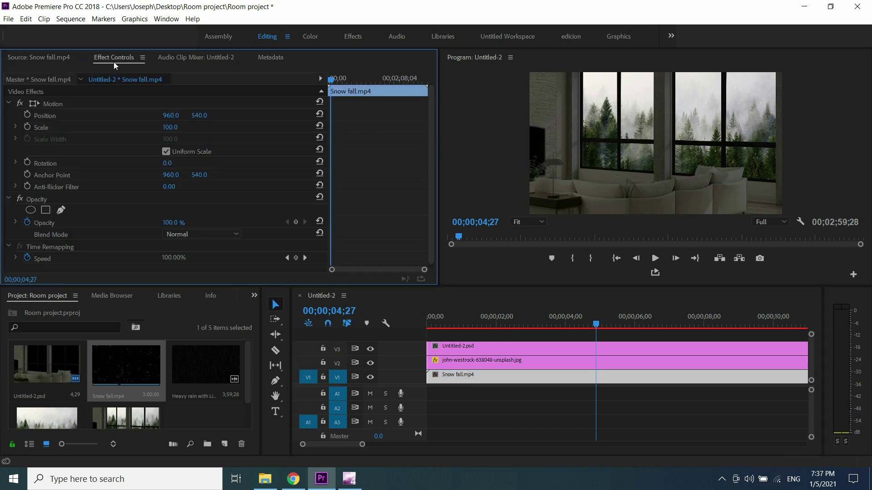
pyautogui.click(89, 117)
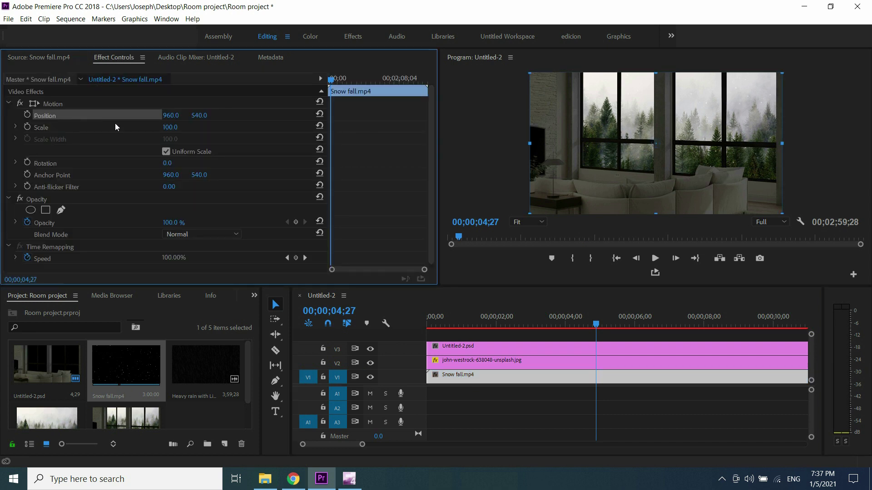
pyautogui.click(177, 126)
pyautogui.write('80')
pyautogui.press('Return')
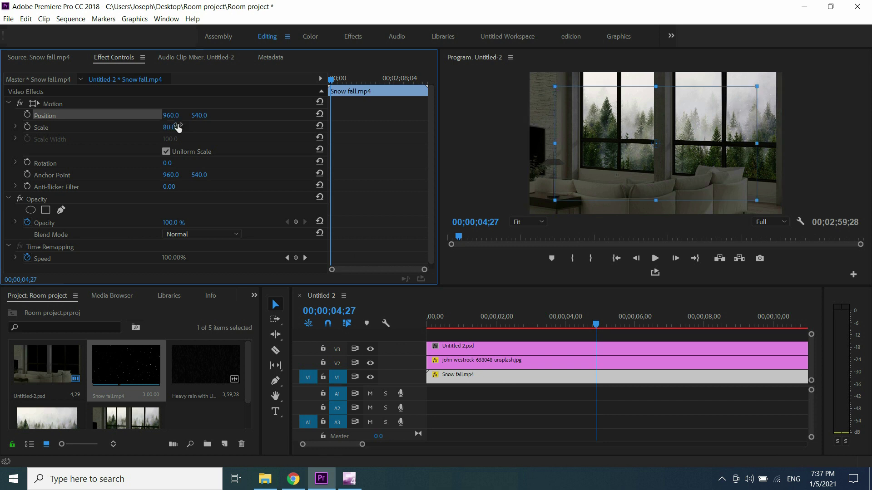
pyautogui.moveTo(189, 115)
pyautogui.mouseDown()
pyautogui.moveTo(144, 116)
pyautogui.moveTo(213, 116)
pyautogui.moveTo(176, 116)
pyautogui.mouseUp()
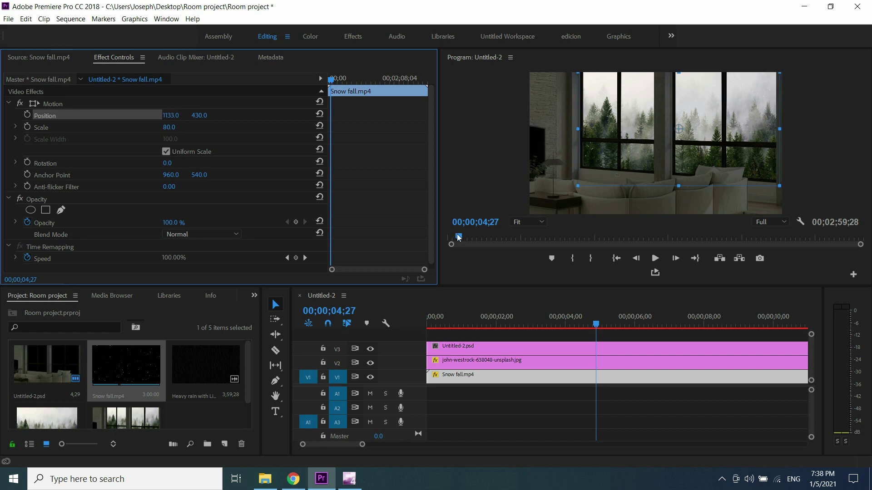
# Play the sequence from the beginning to check the falling snow behind the windows
pyautogui.click(439, 236)
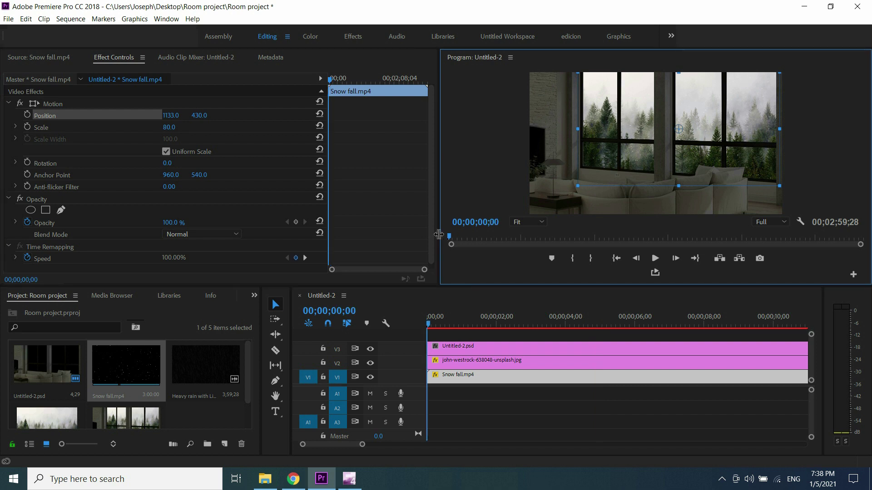
pyautogui.click(656, 259)
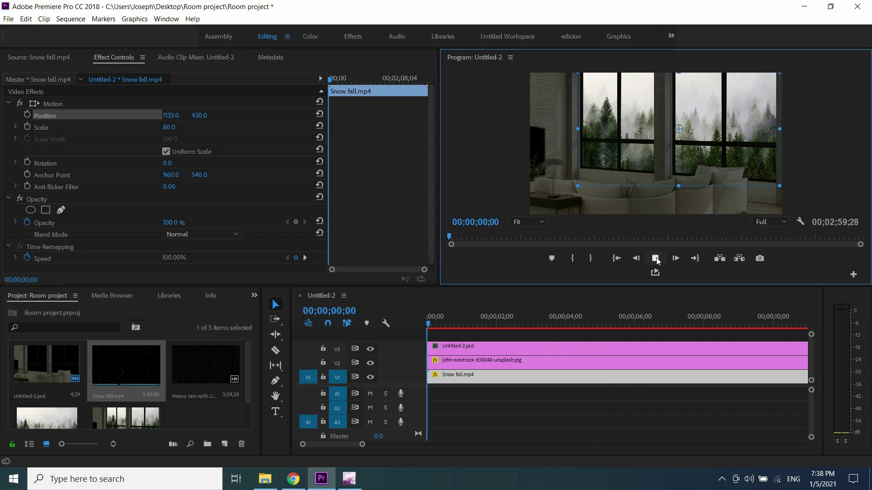